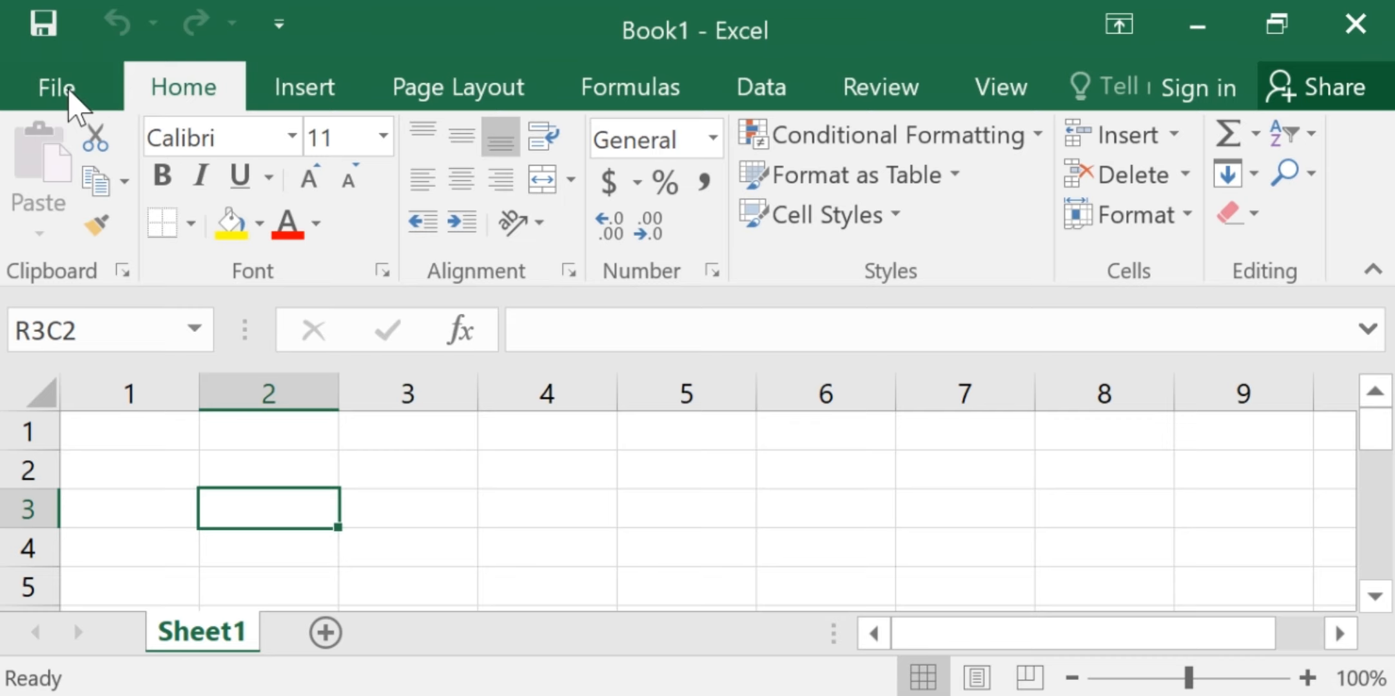
Examine the workbook protection options on the file's Info page, including protection of the current sheet, and return to the worksheet
click(57, 87)
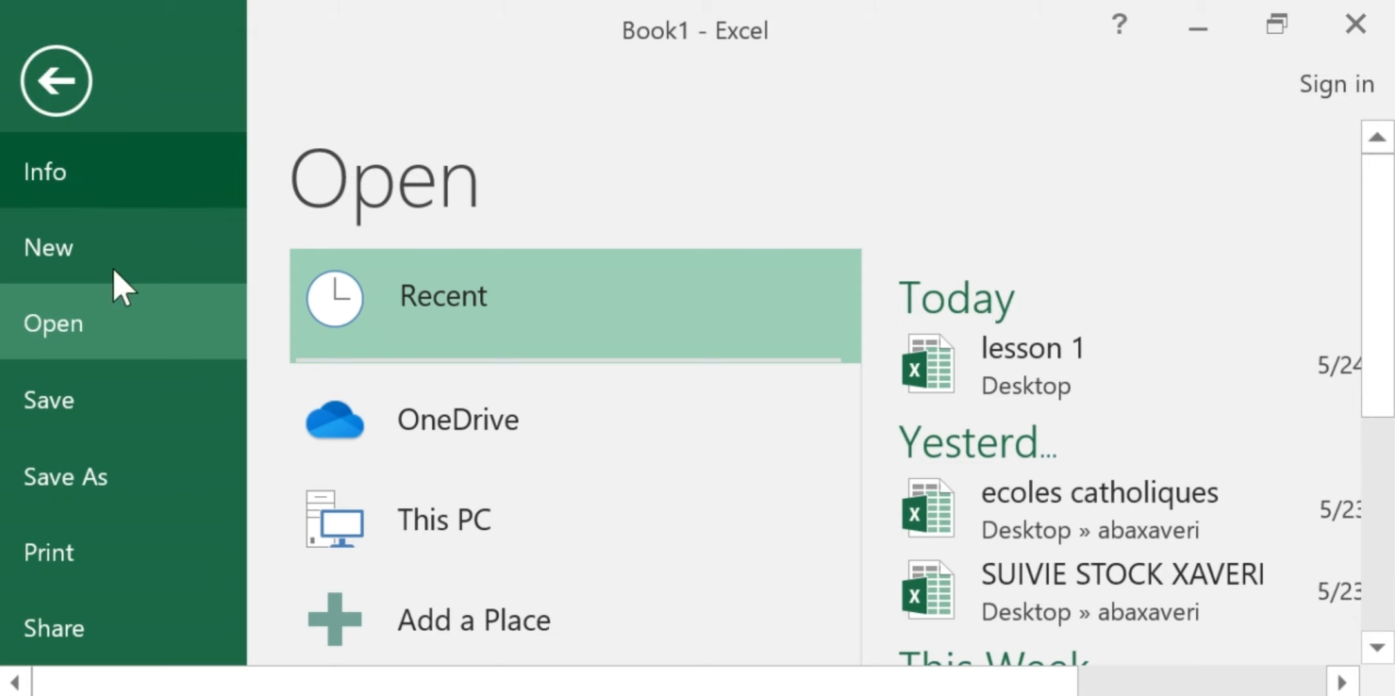
click(71, 187)
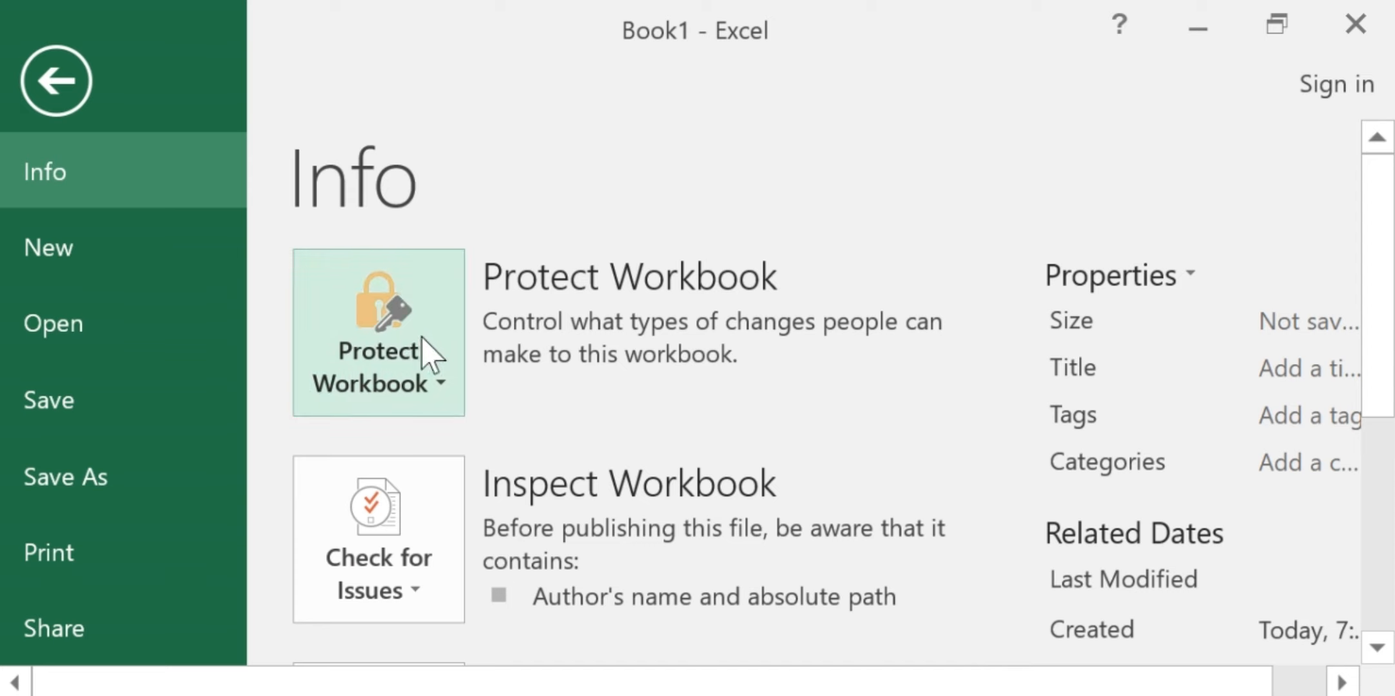
click(442, 387)
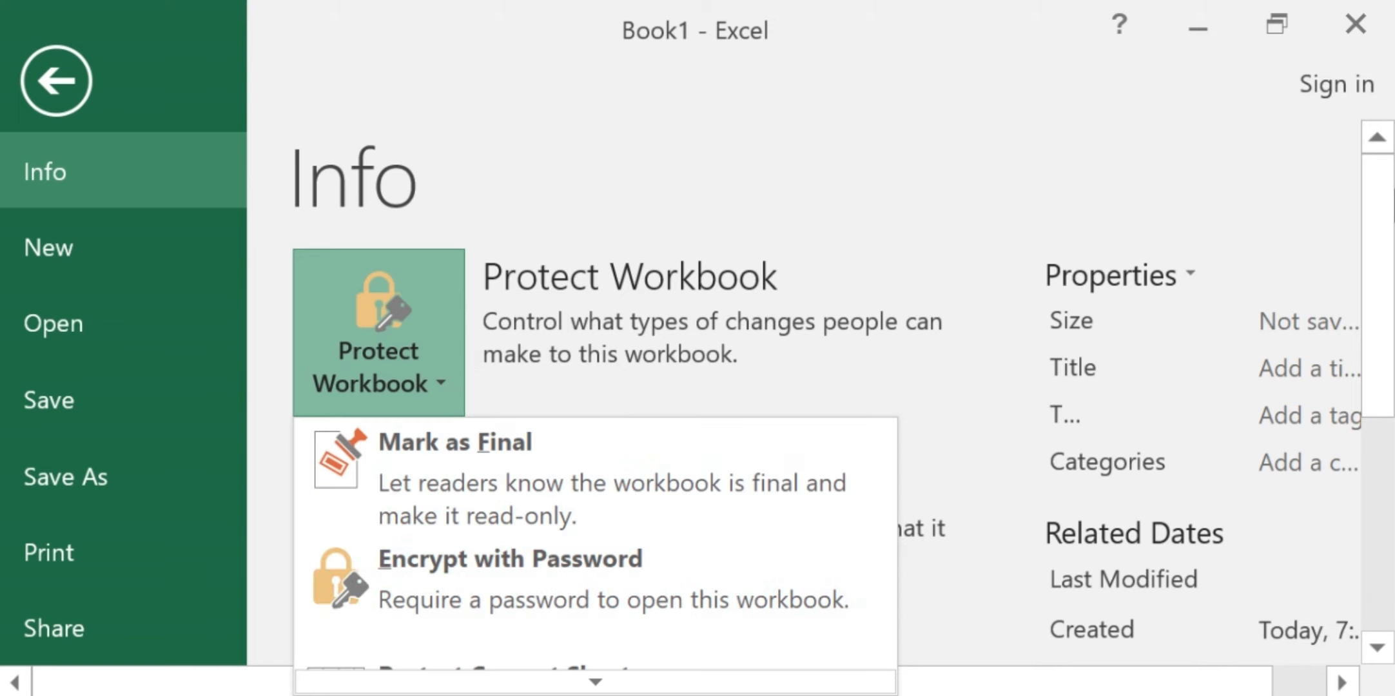
drag(1378, 228, 1378, 285)
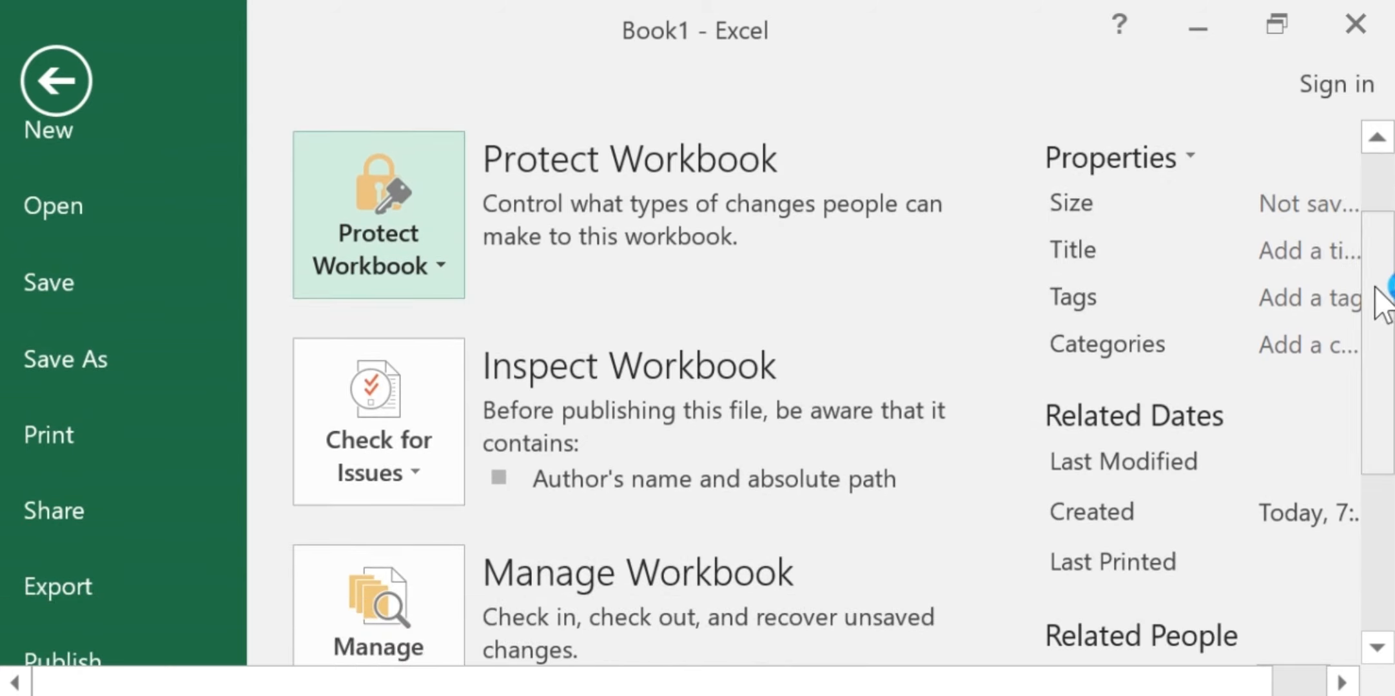
click(445, 267)
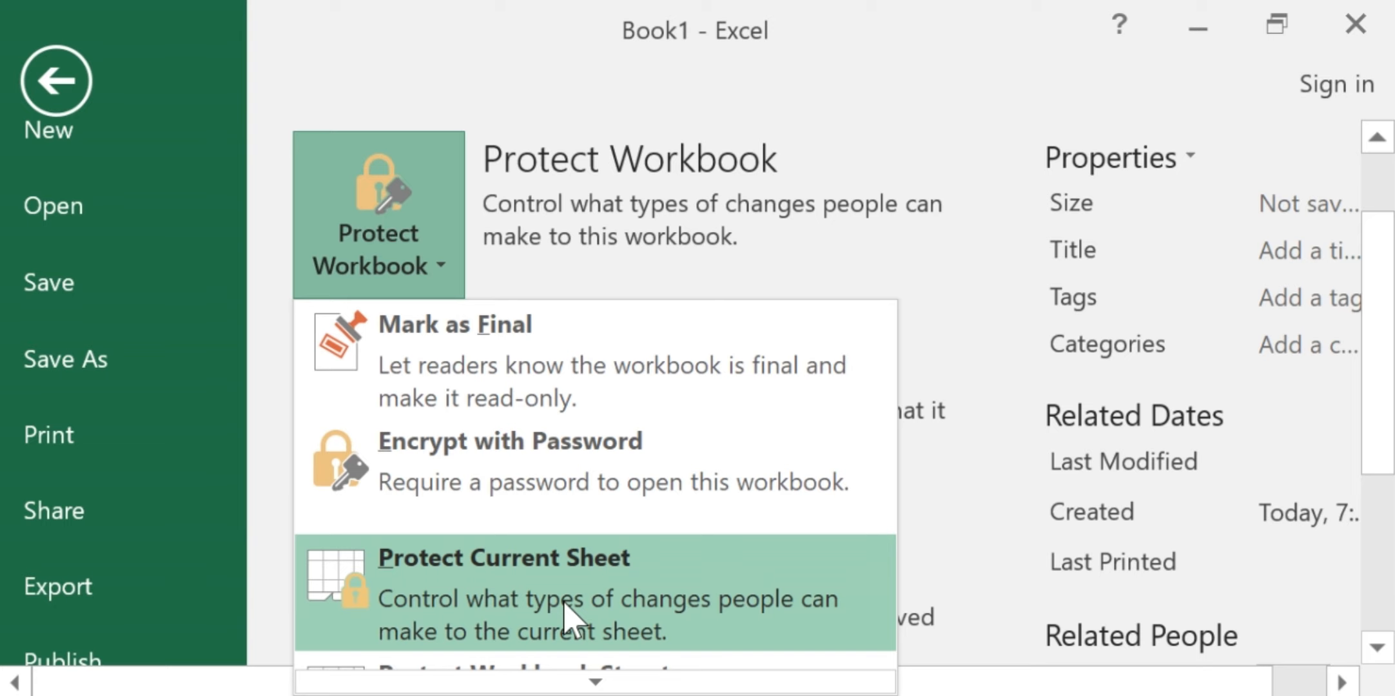
drag(1389, 299, 1384, 361)
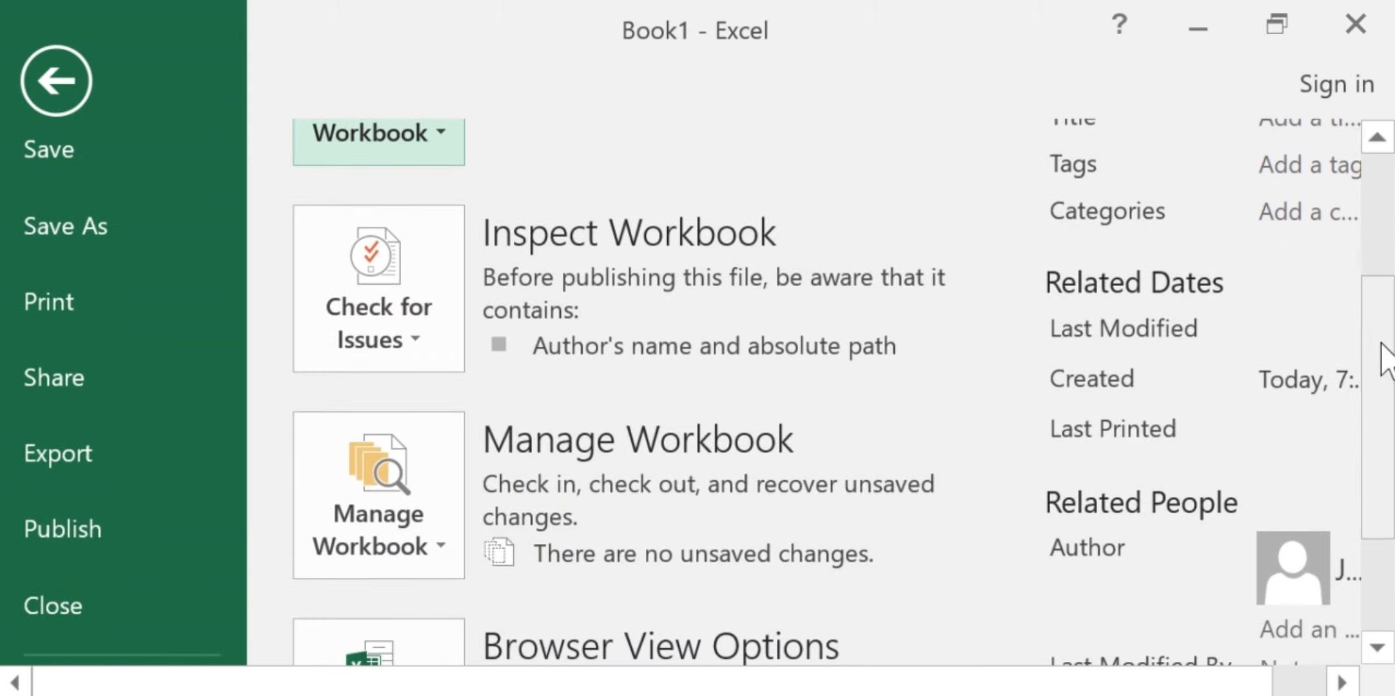
click(445, 141)
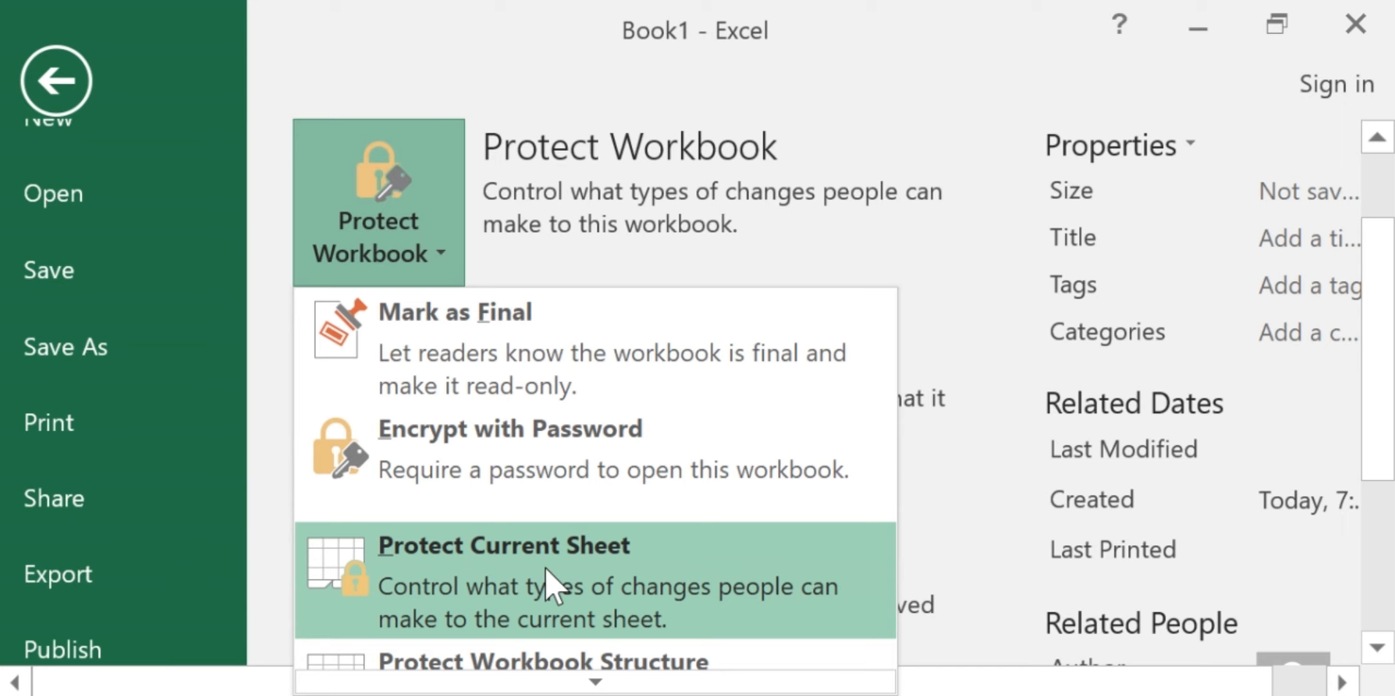
click(1383, 312)
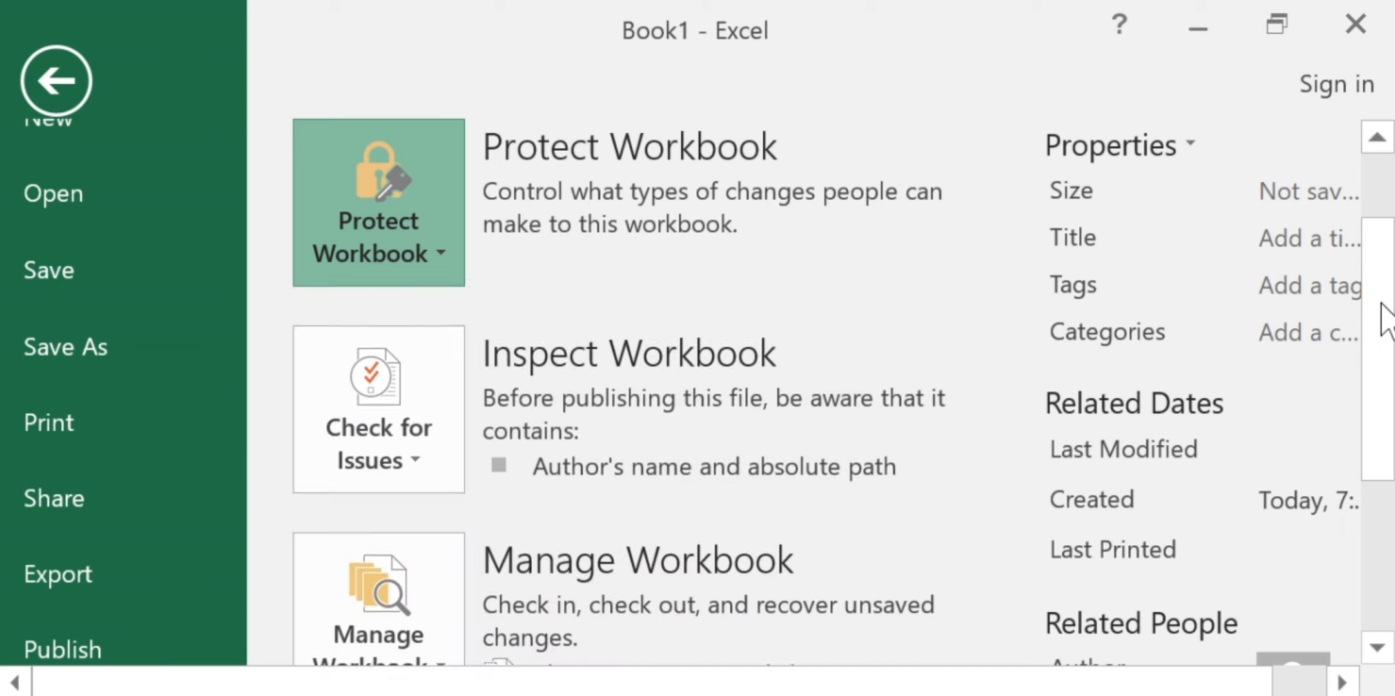
scroll(1383, 351, down, 1)
scroll(1383, 351, down, 1)
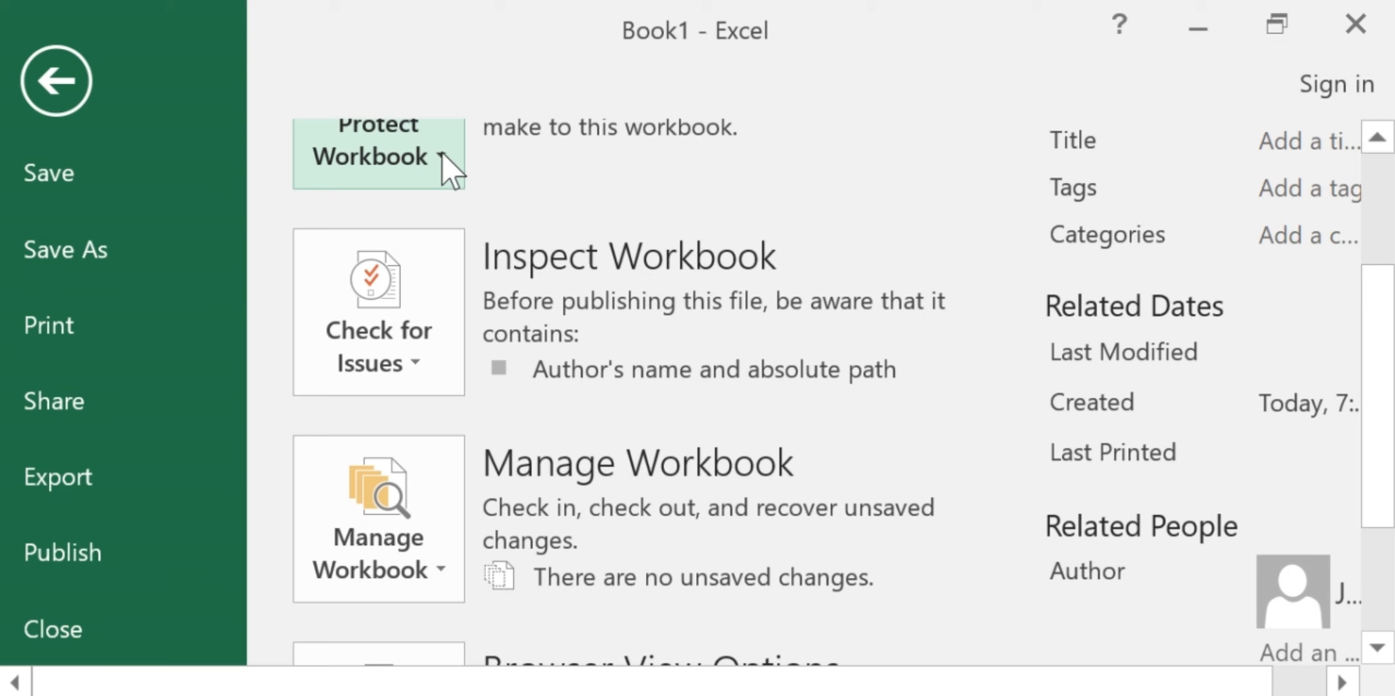
scroll(452, 171, up, 2)
click(451, 169)
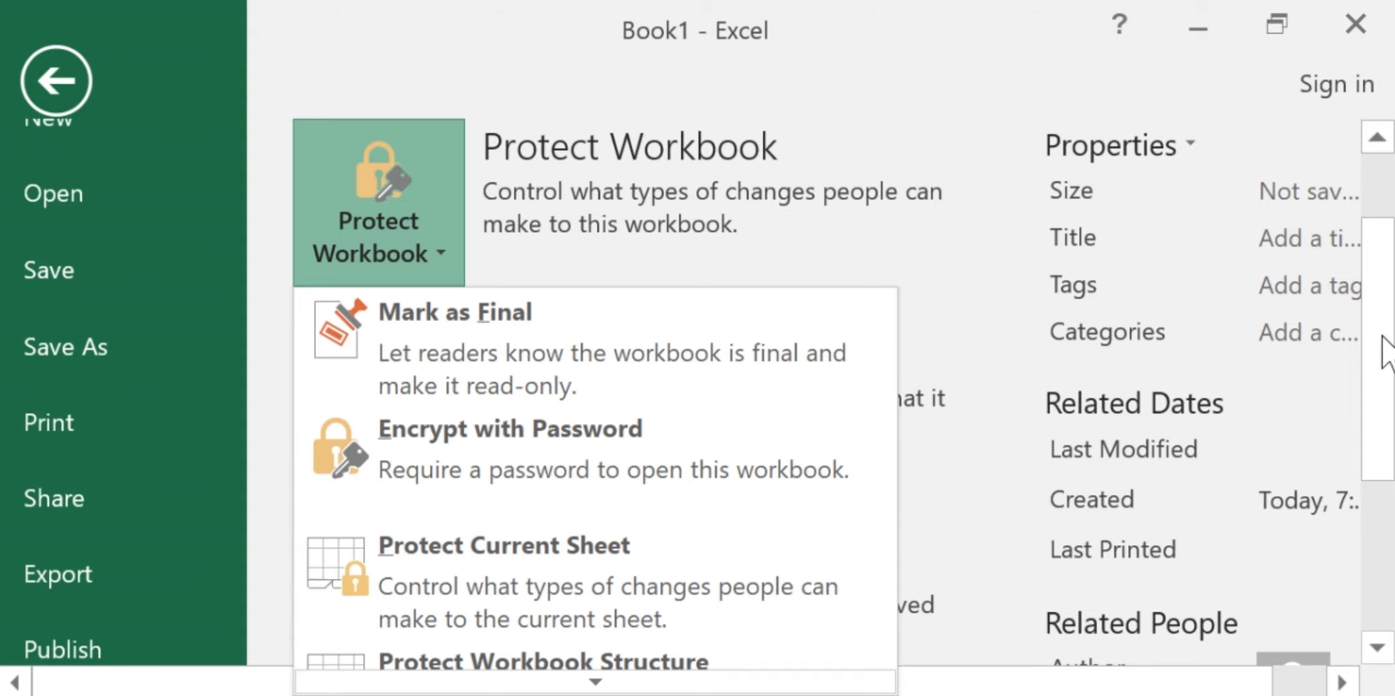
drag(1385, 349, 1378, 404)
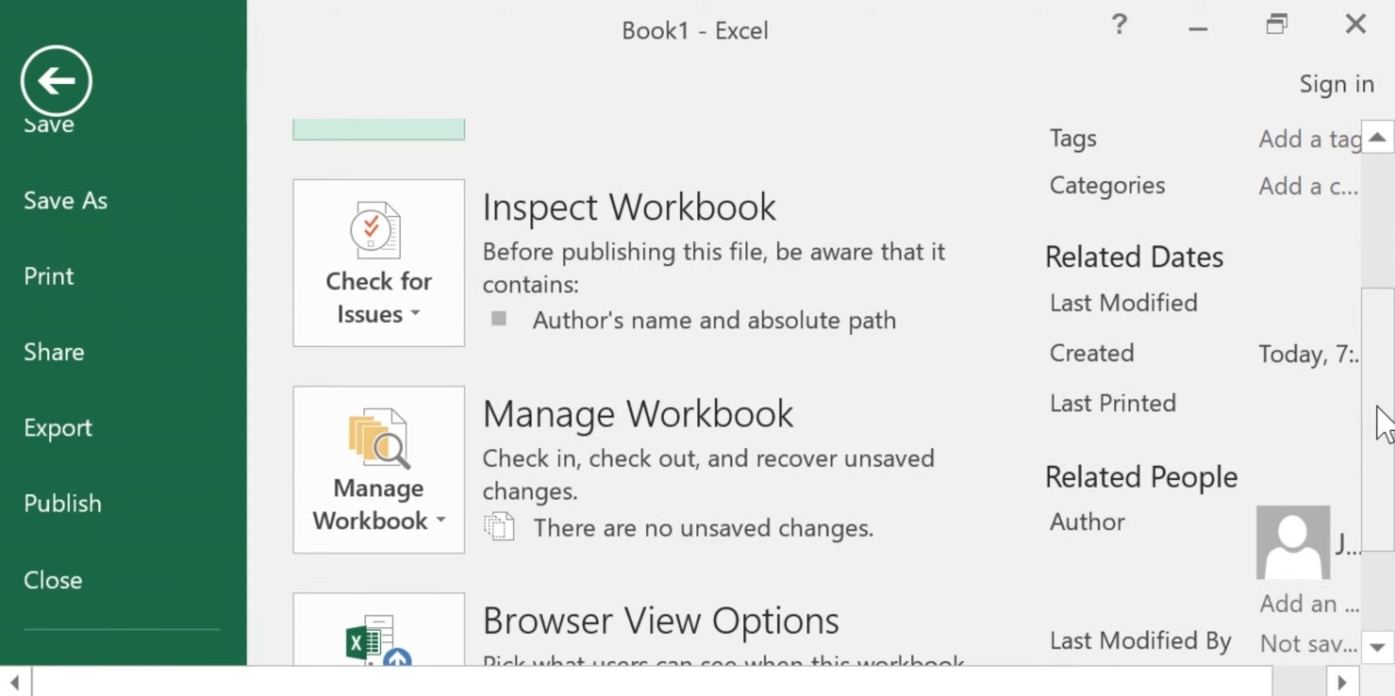
click(431, 135)
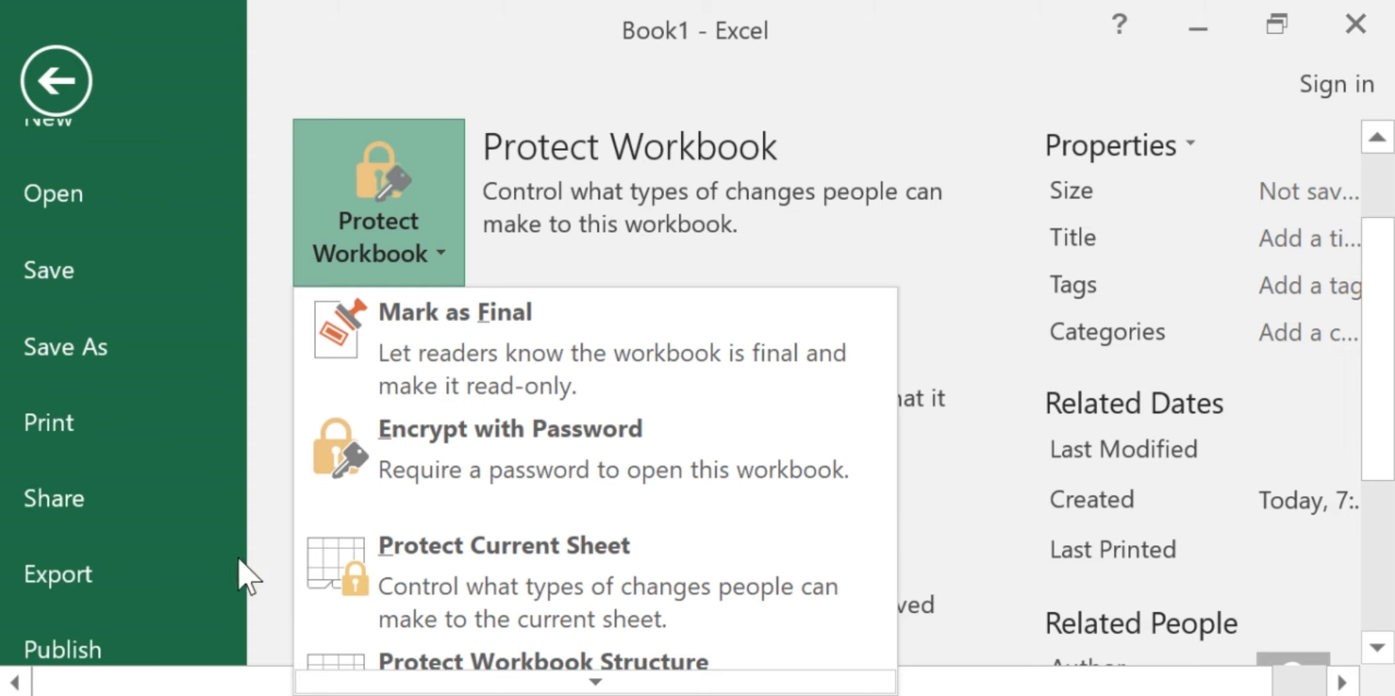
click(61, 83)
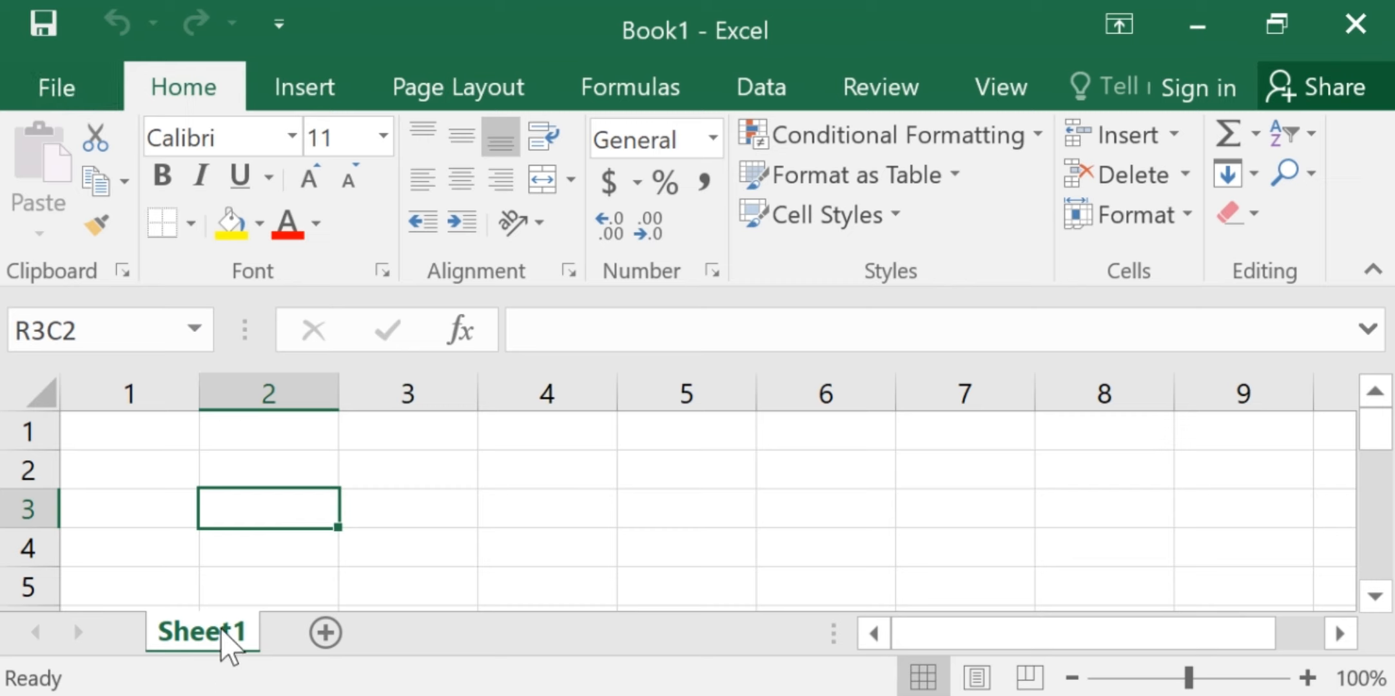
Enter the headers name, adress and tel in row 3, columns 2 to 4 of Sheet1
text(name)
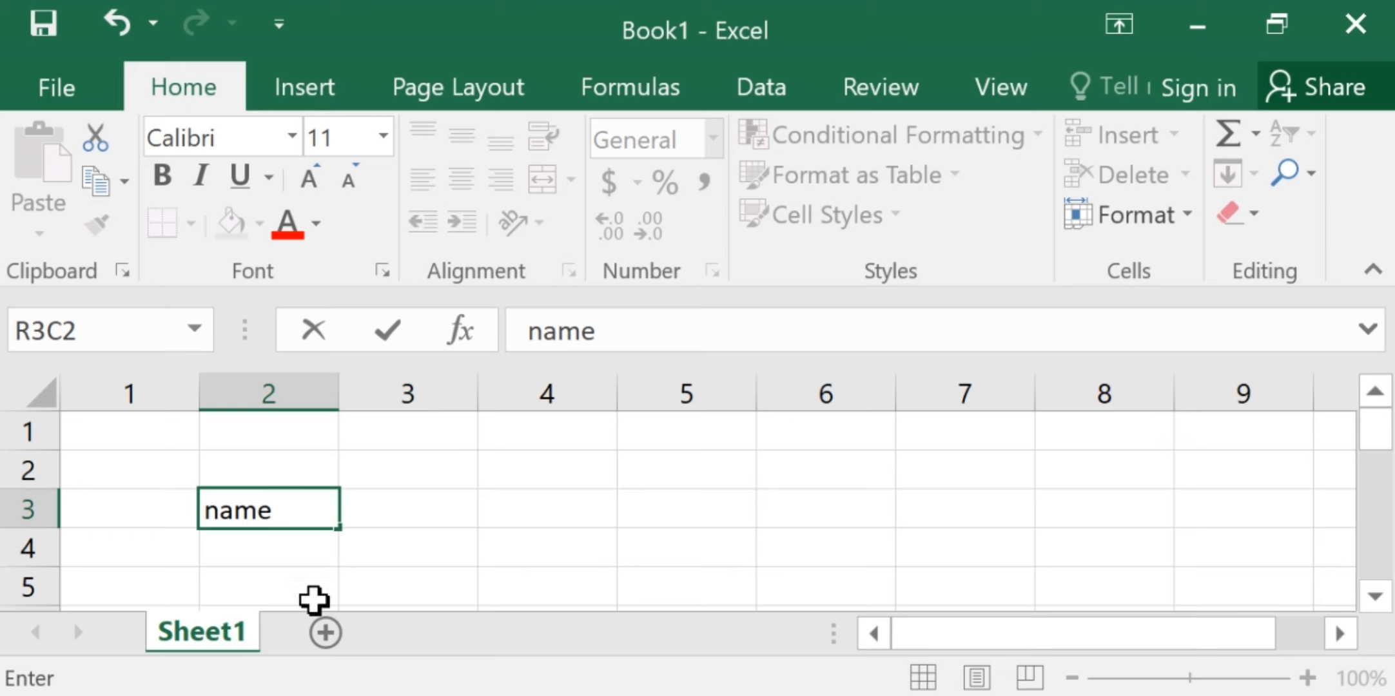
click(427, 522)
text(a)
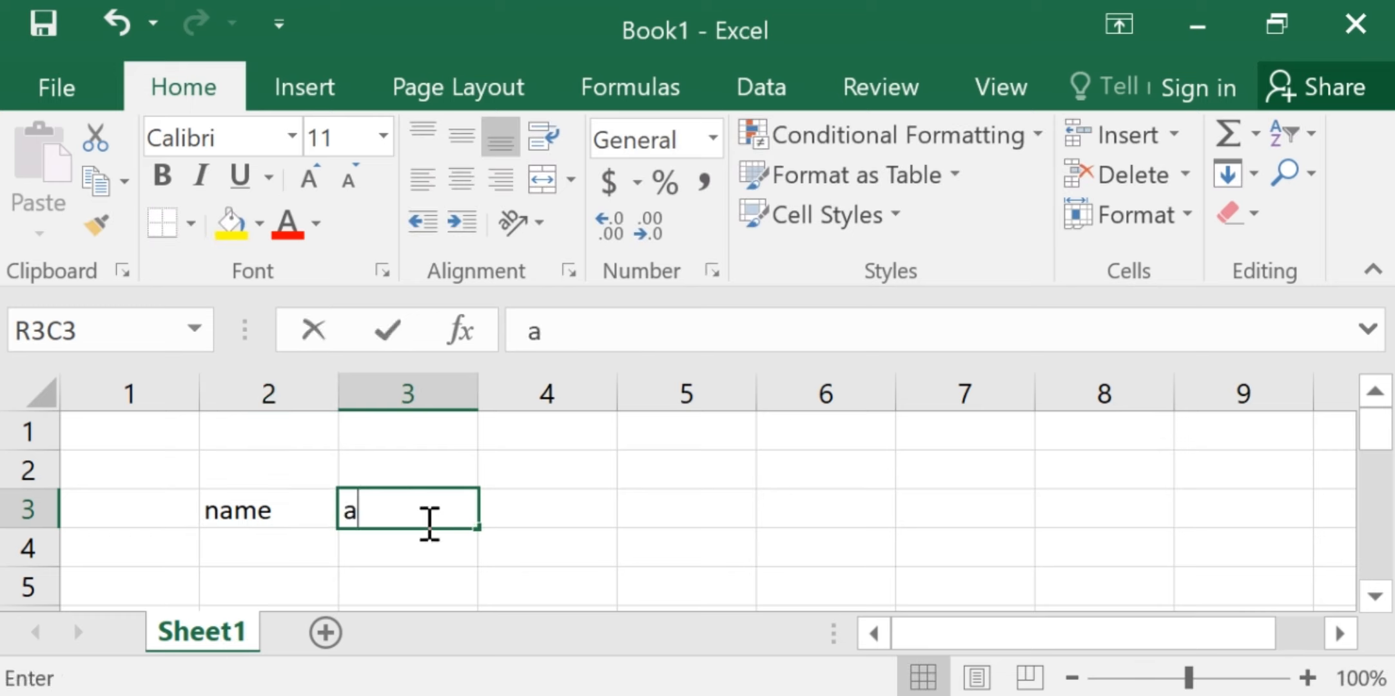
text(dress)
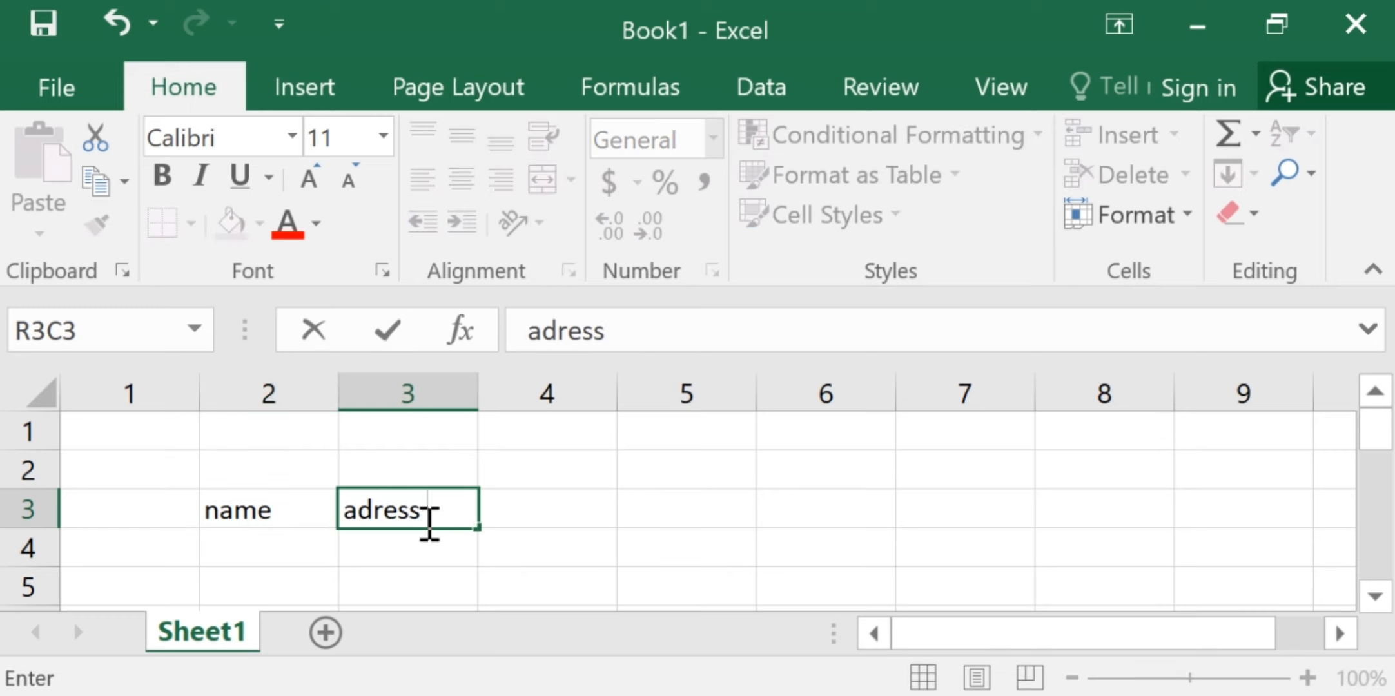
click(570, 509)
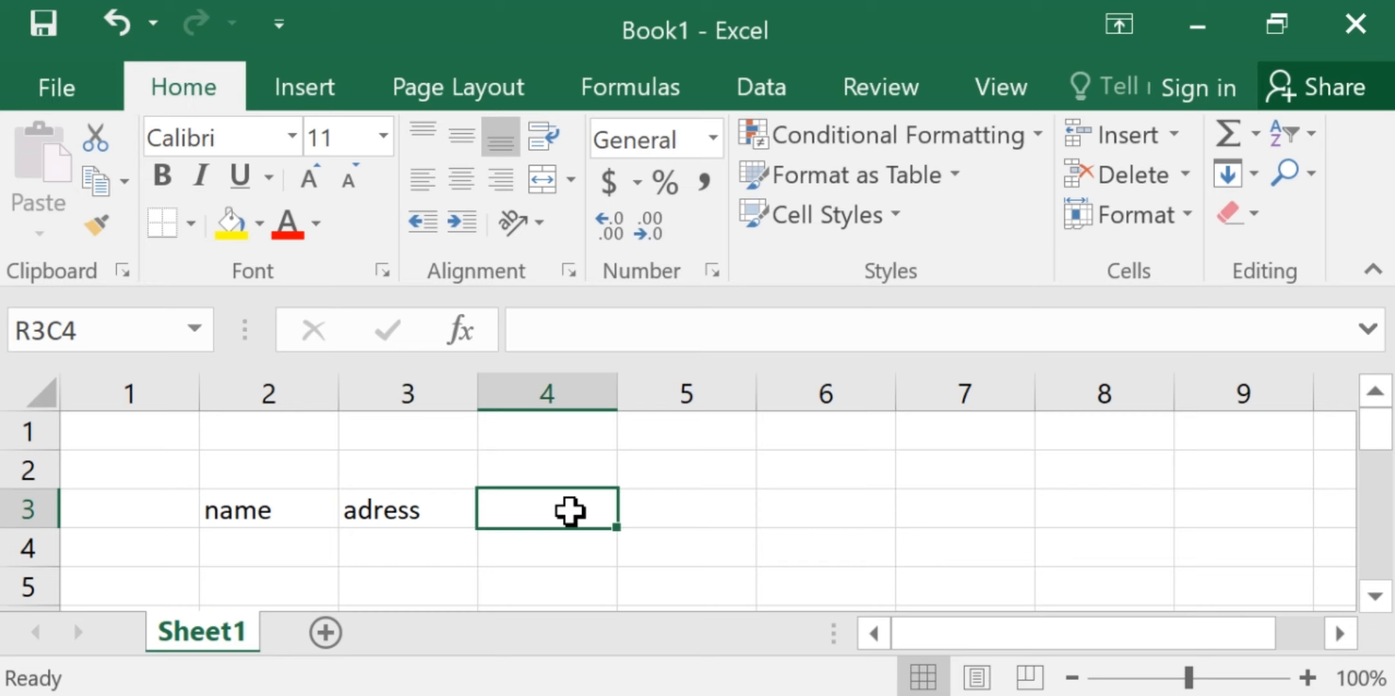
text(tel)
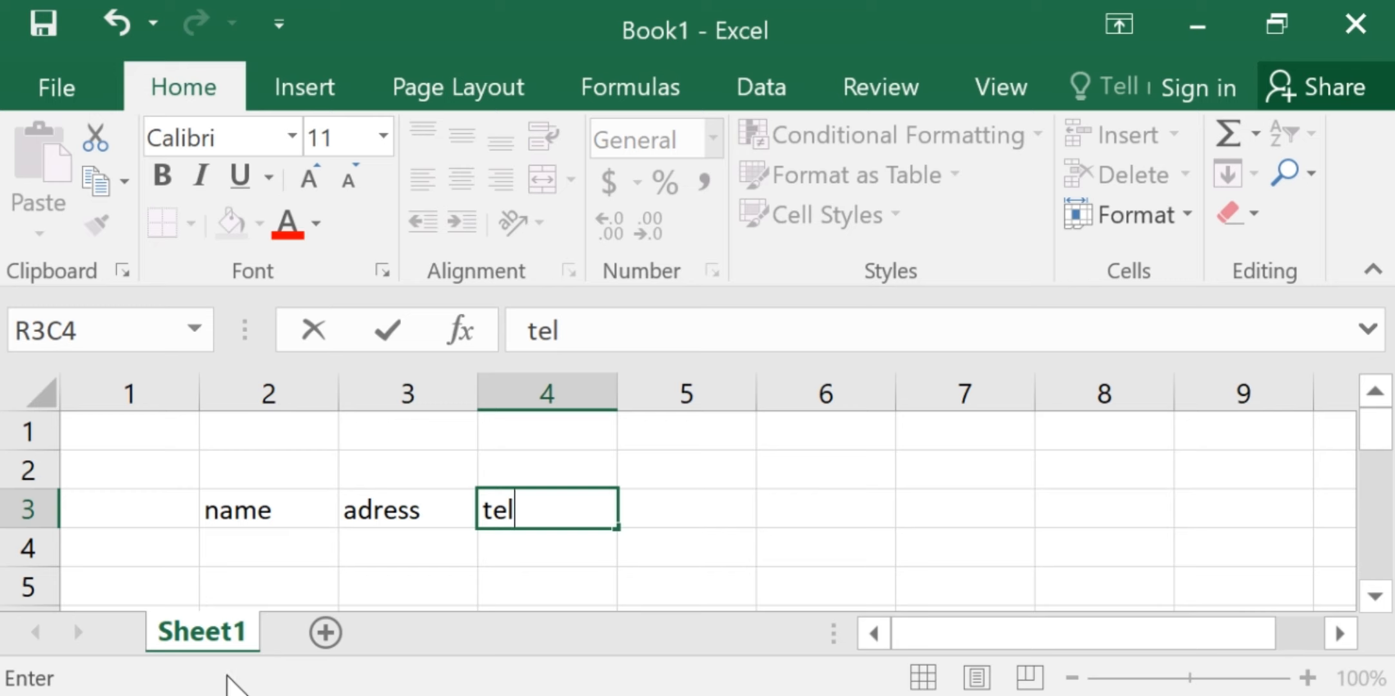
Open the sheet protection settings for Sheet1
click(221, 635)
right_click(220, 634)
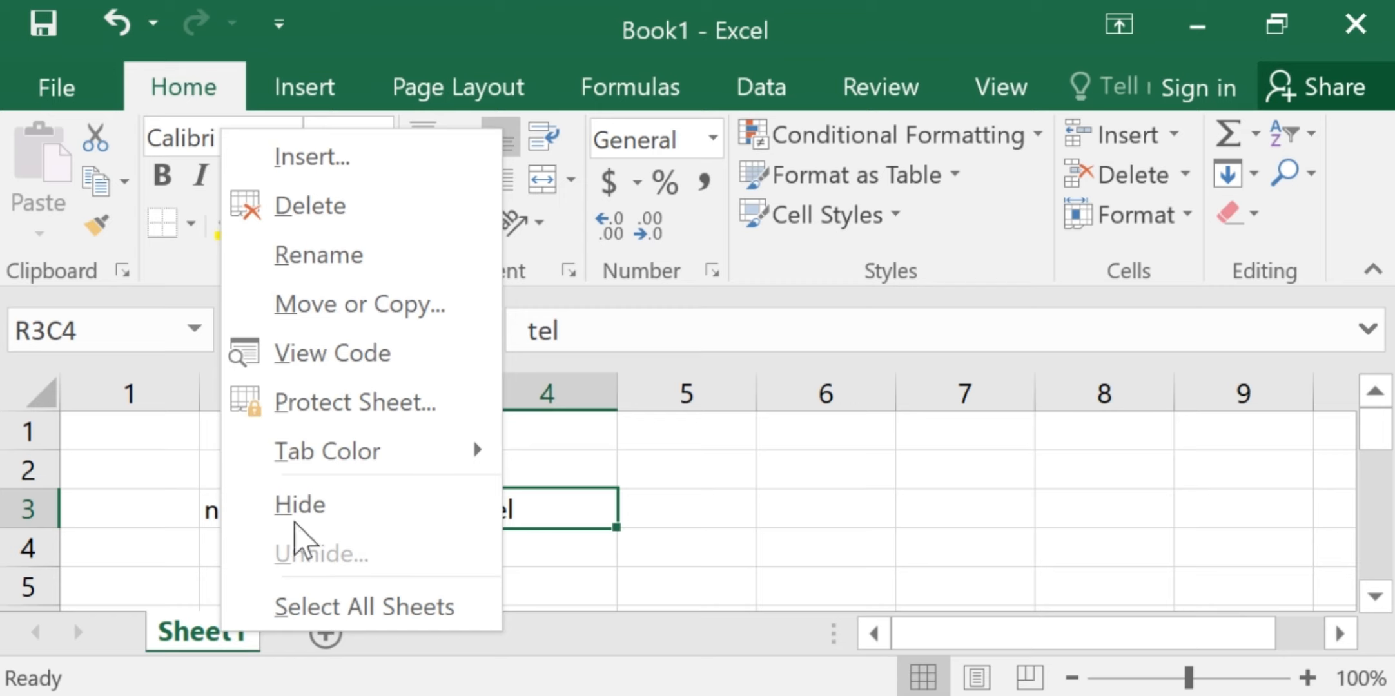
click(373, 402)
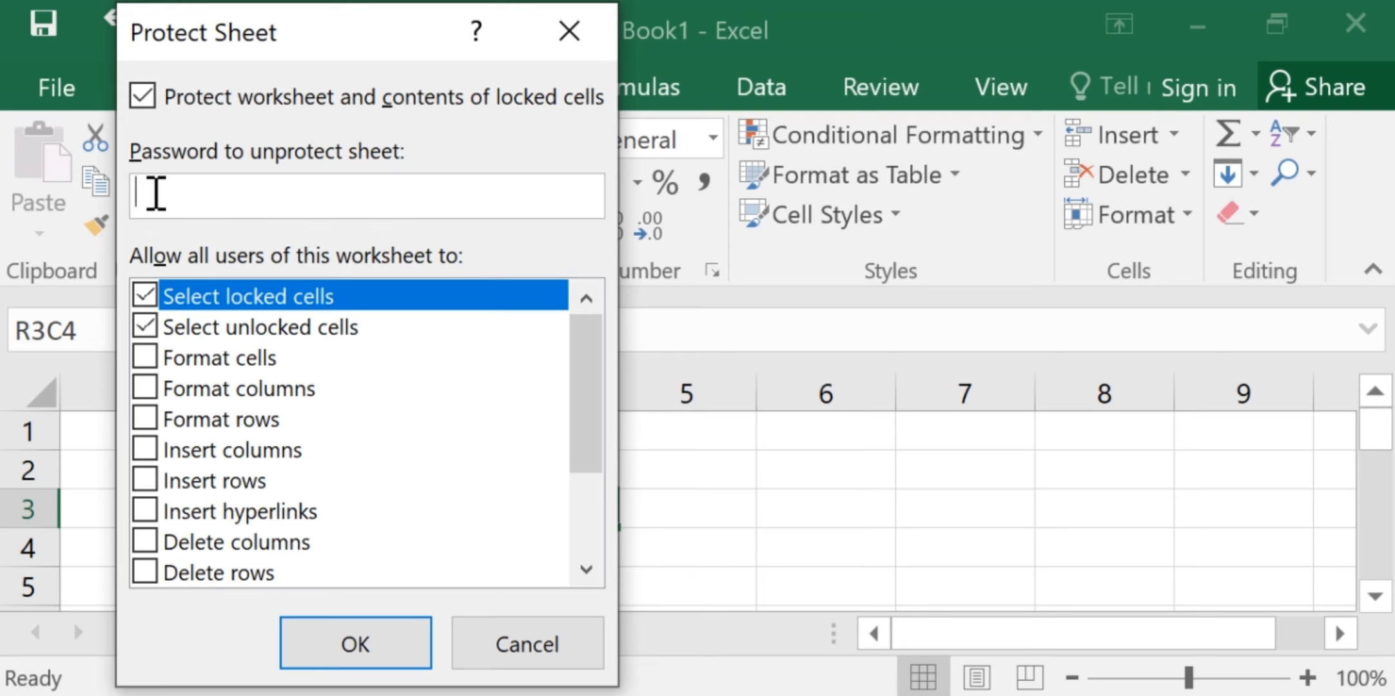
text(1234)
click(379, 649)
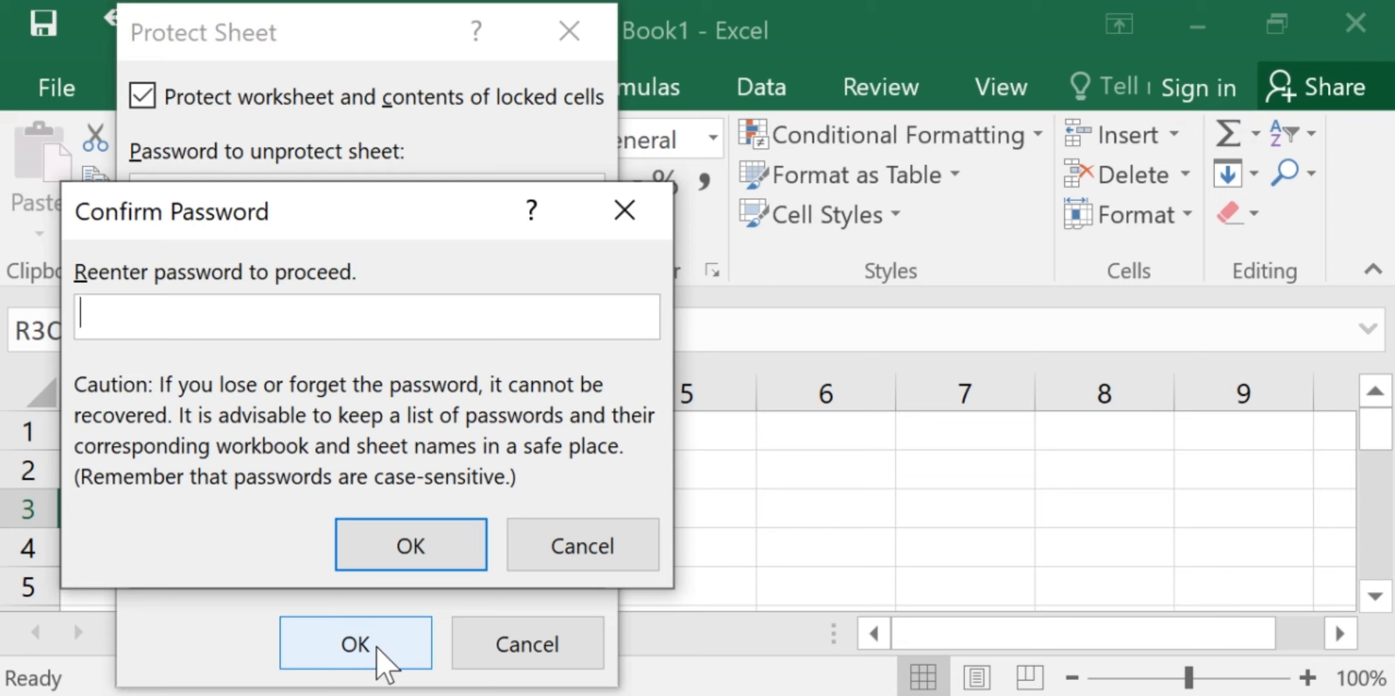
click(566, 540)
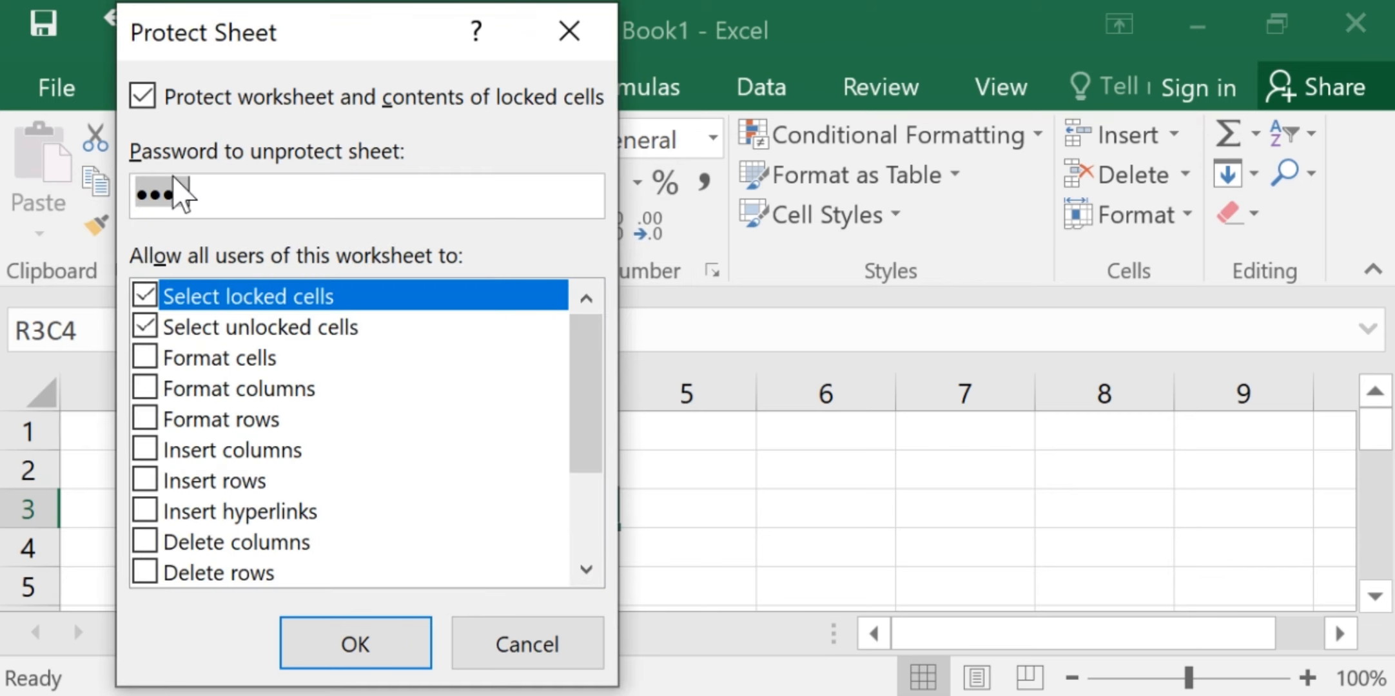
key(BackSpace)
Protect Sheet1 by entering the password to unprotect the sheet and re-entering it for confirmation
text(1234)
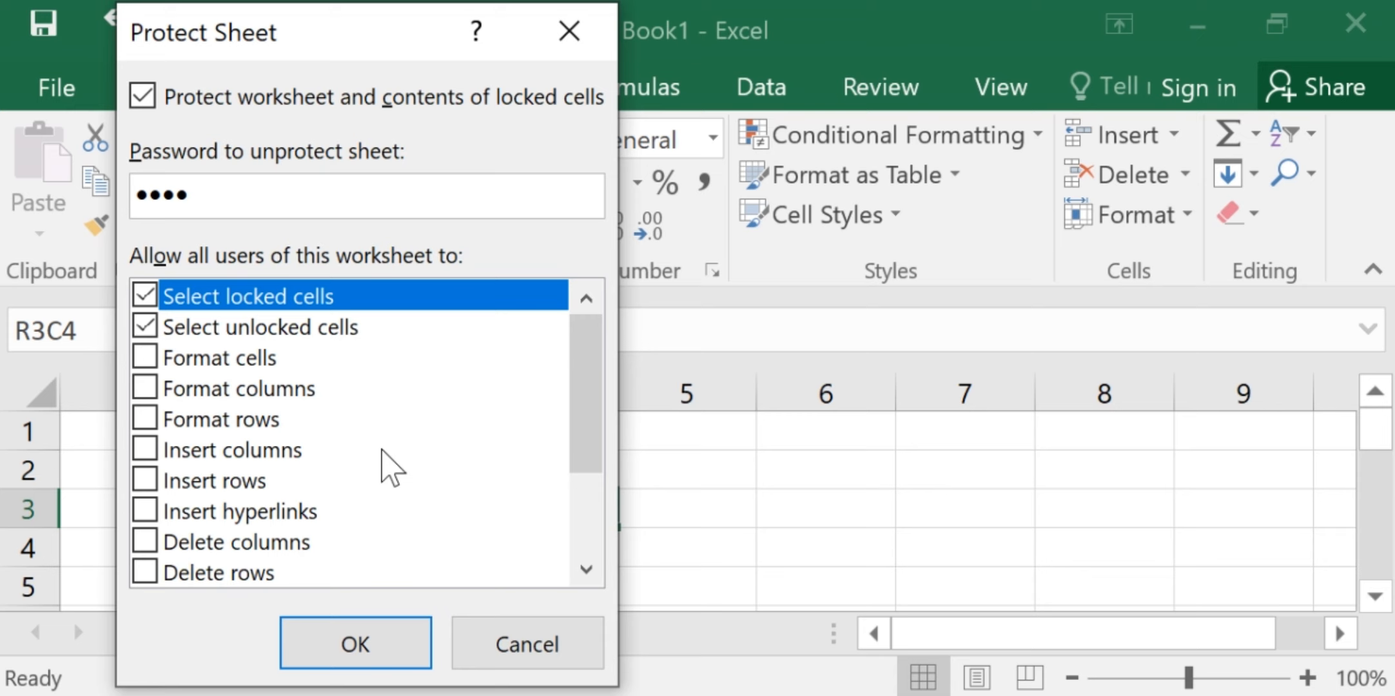
click(356, 648)
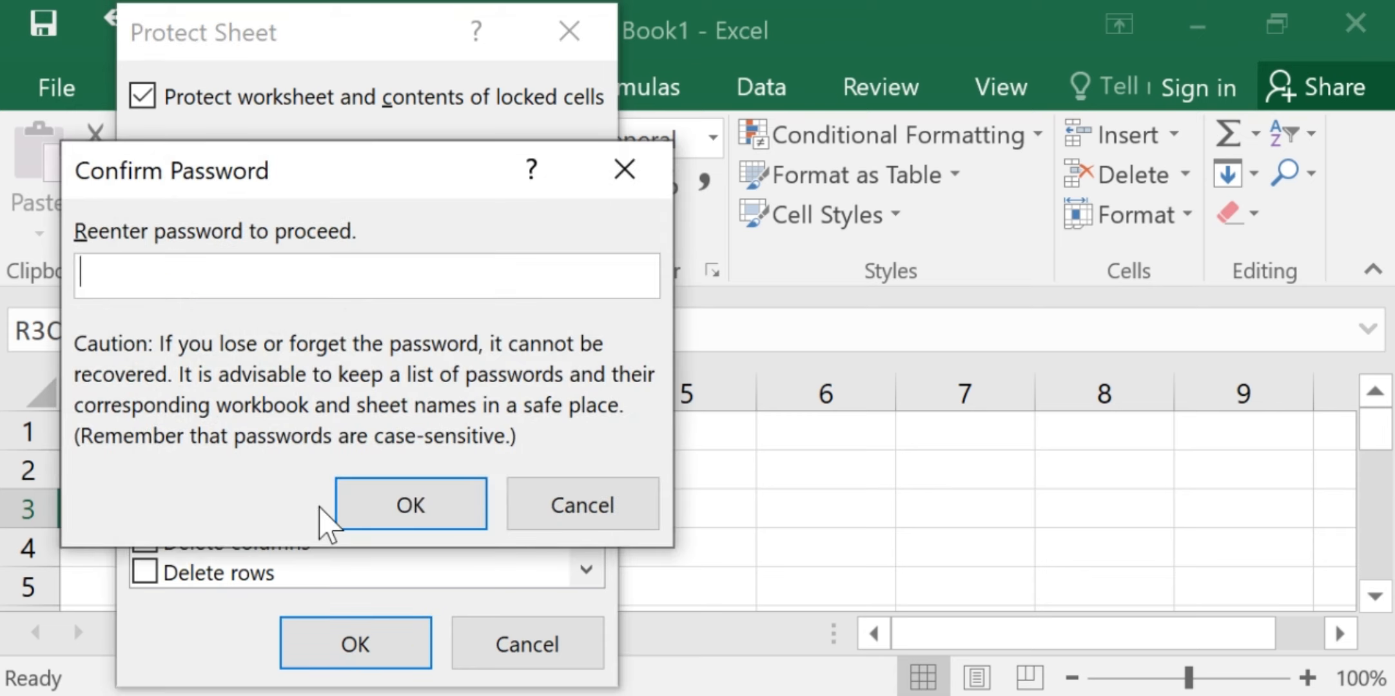
text(1234)
click(382, 497)
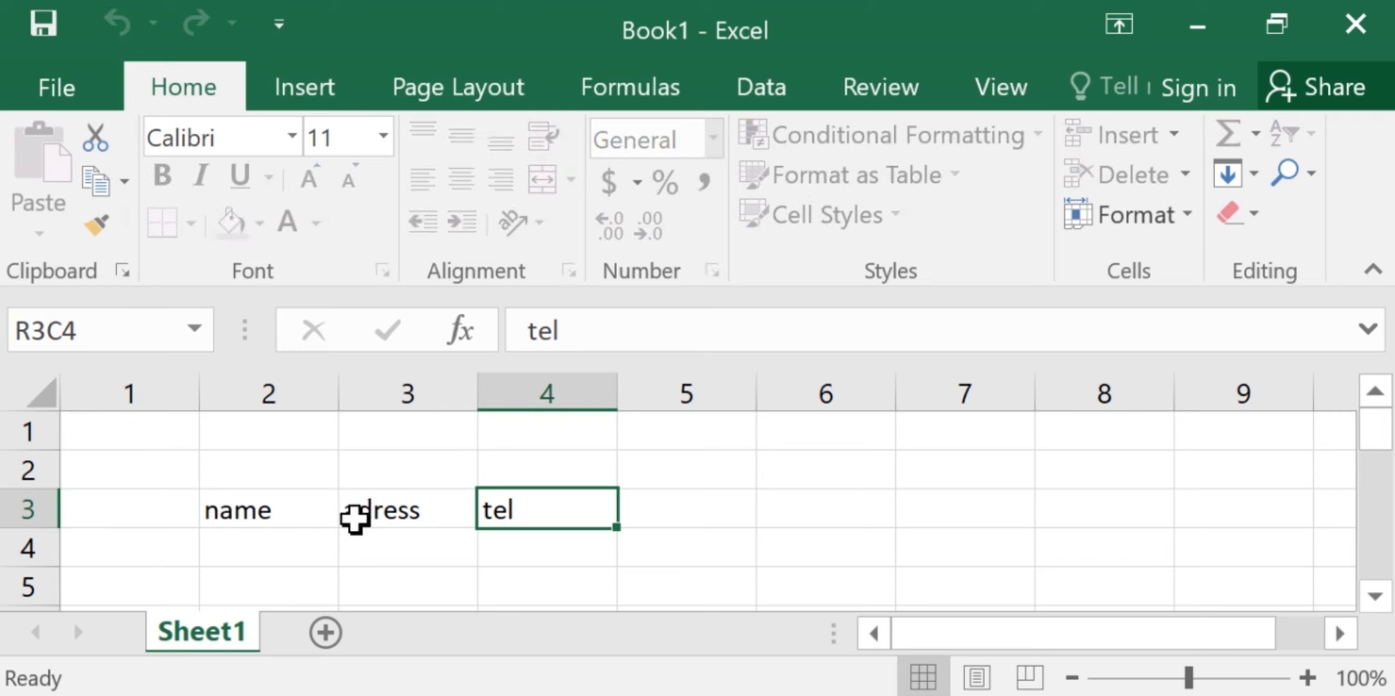
Add a second worksheet and enter ttt in its first cell
click(326, 633)
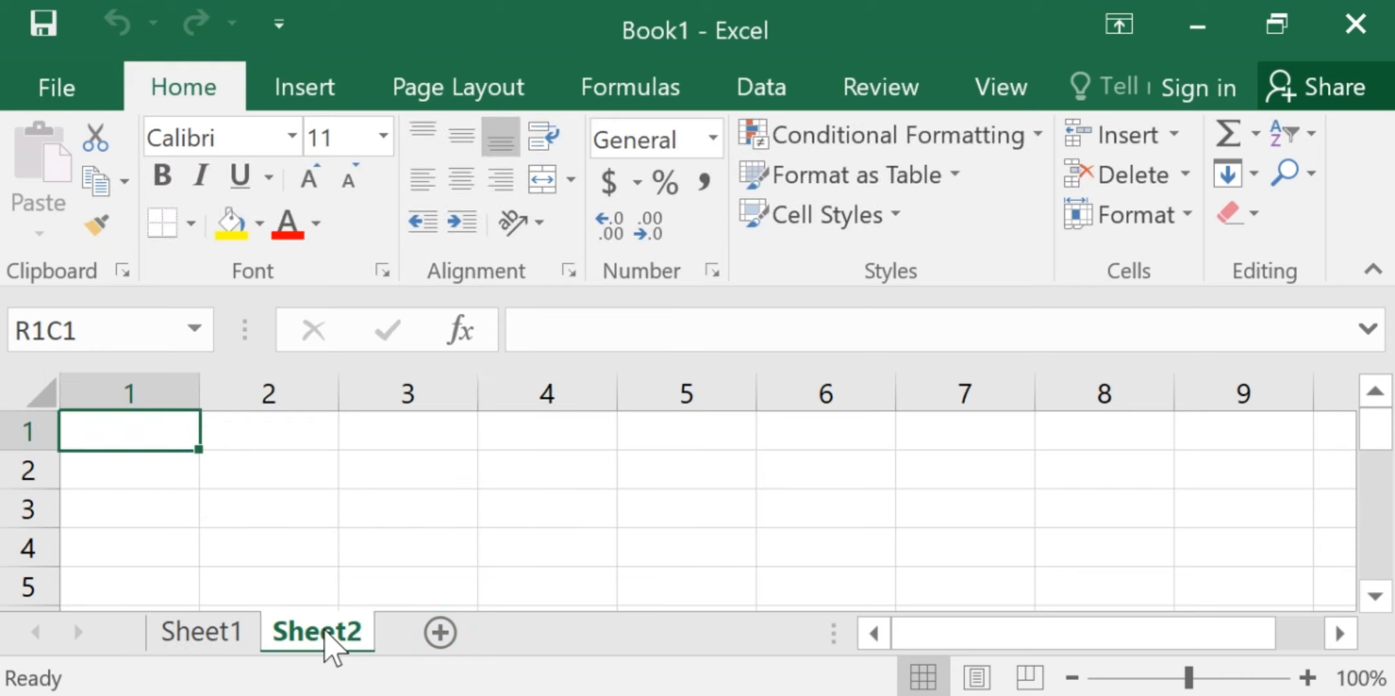
text(ttt)
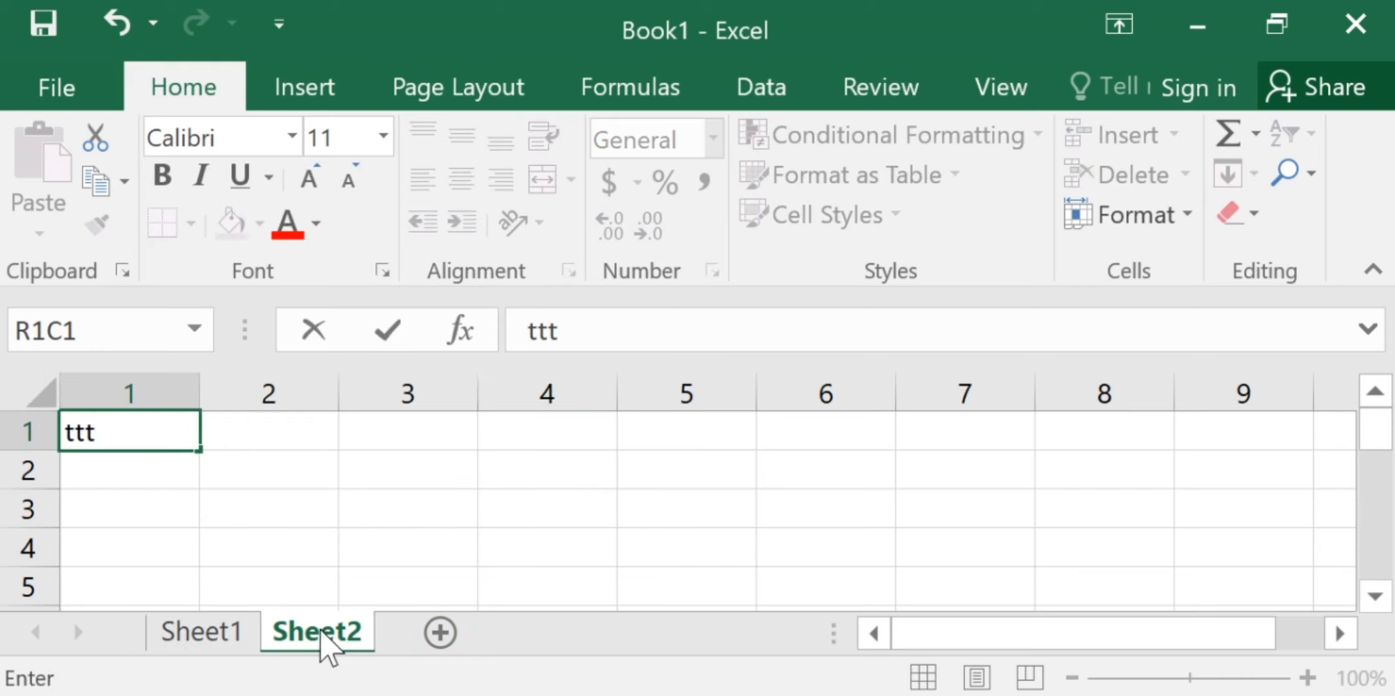
Try to overwrite the tel cell on the protected Sheet1 with t
click(213, 632)
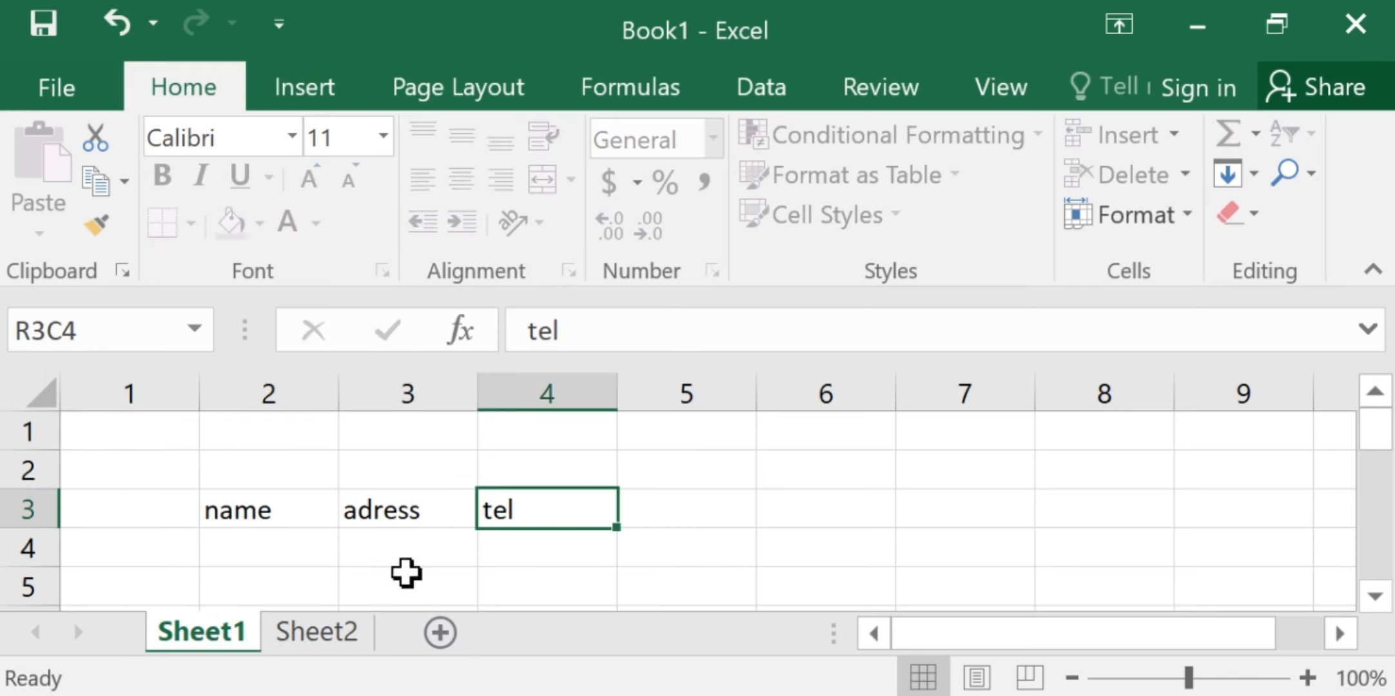
key(t)
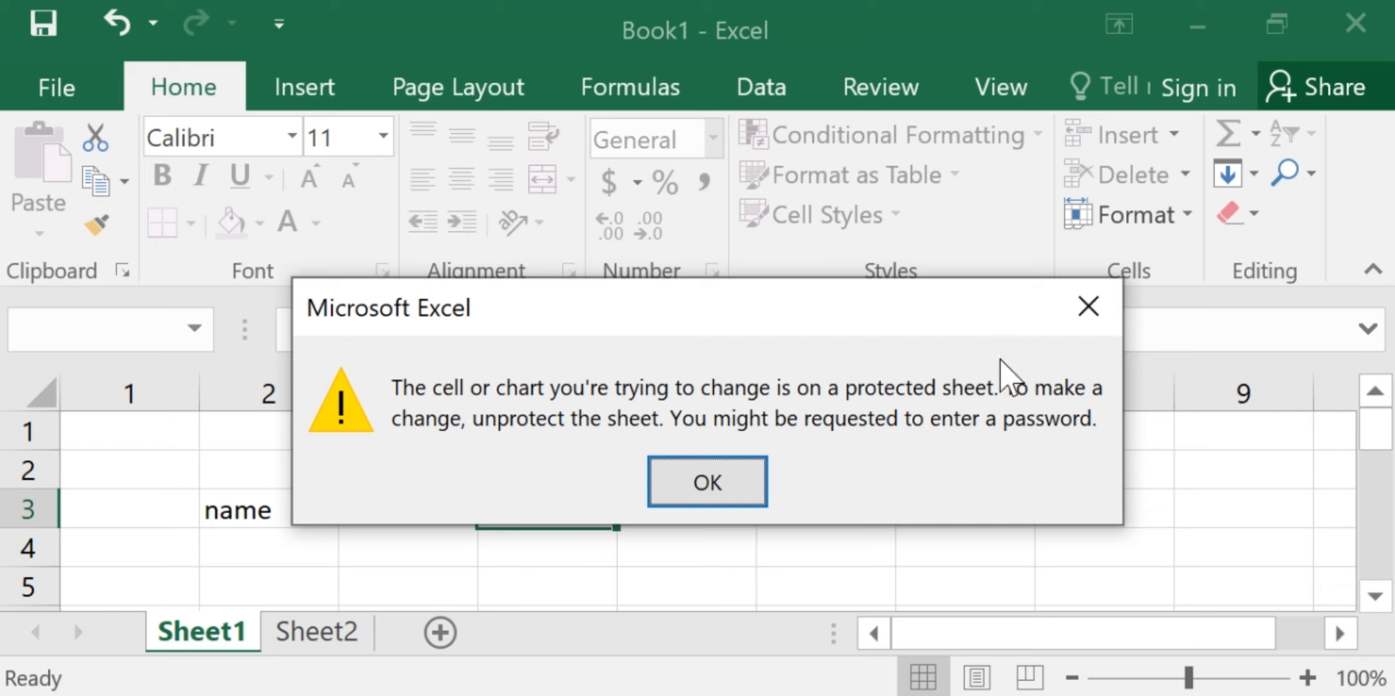
click(1088, 316)
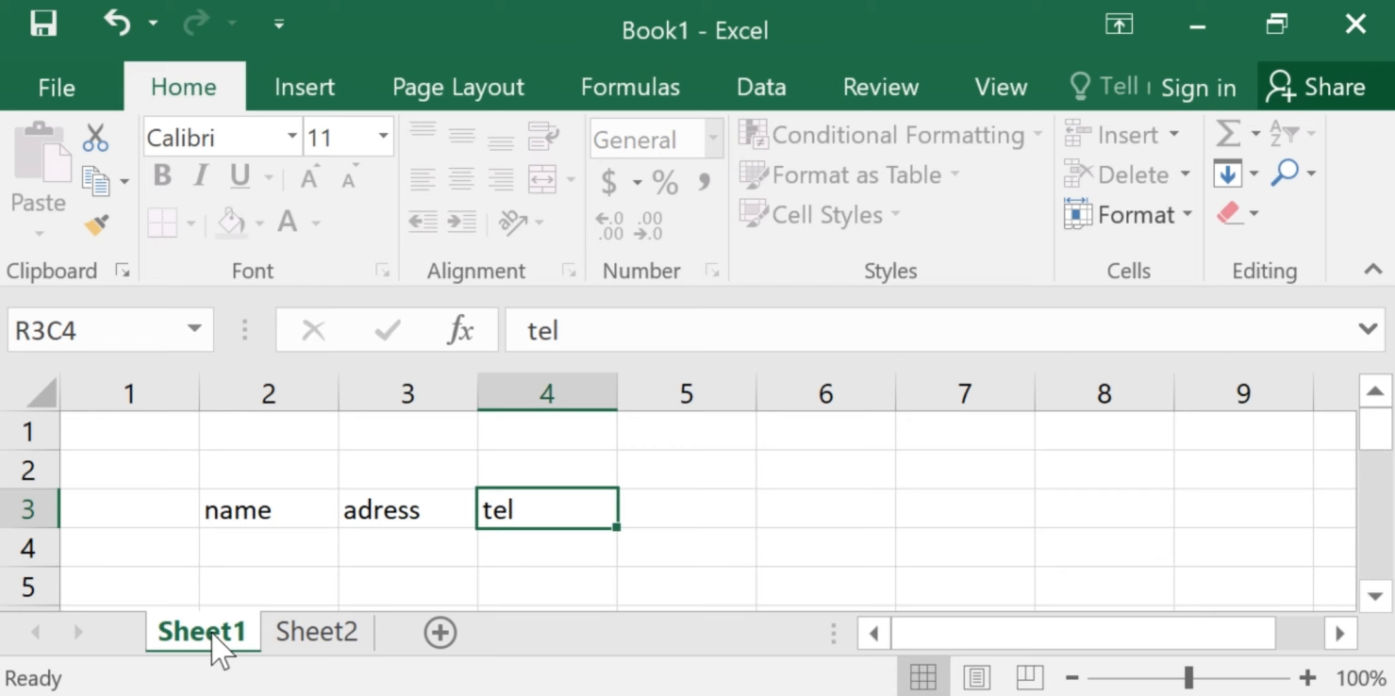
Replace ttt in the first cell of Sheet2 with a first name and enter another first name in row 1, column 2
click(322, 638)
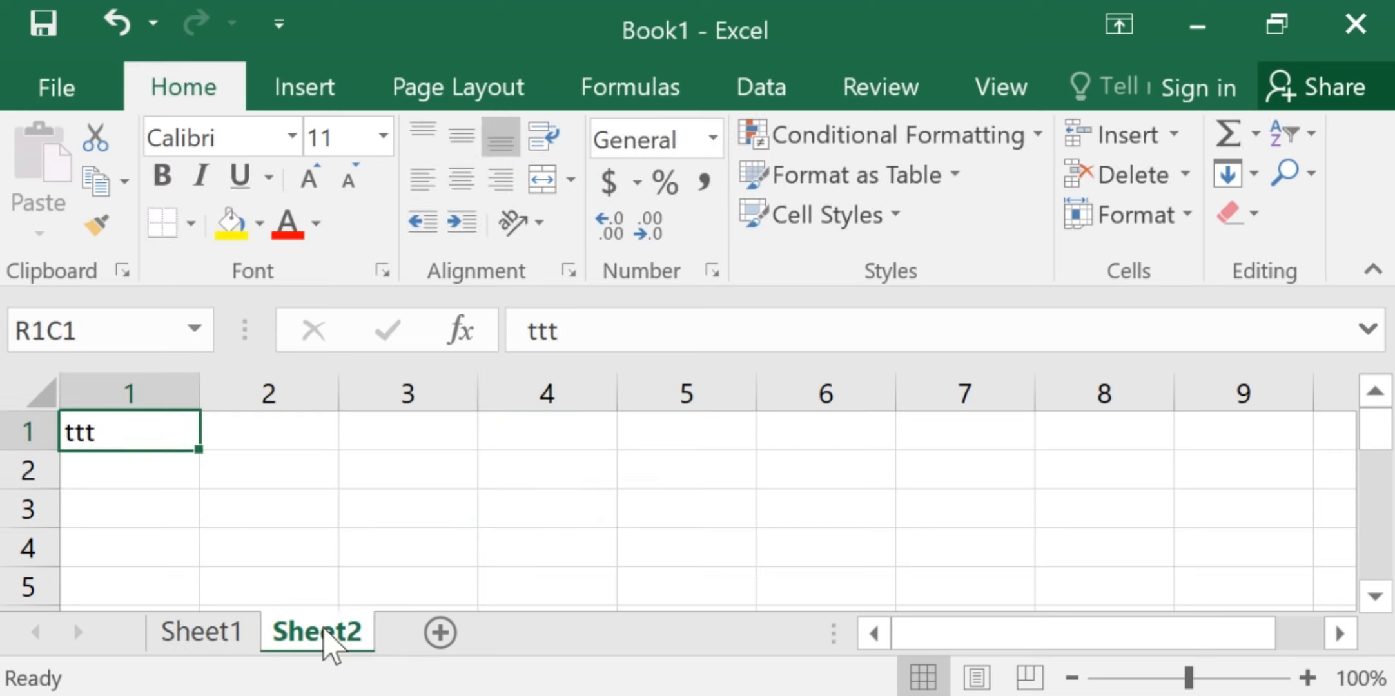
key(BackSpace)
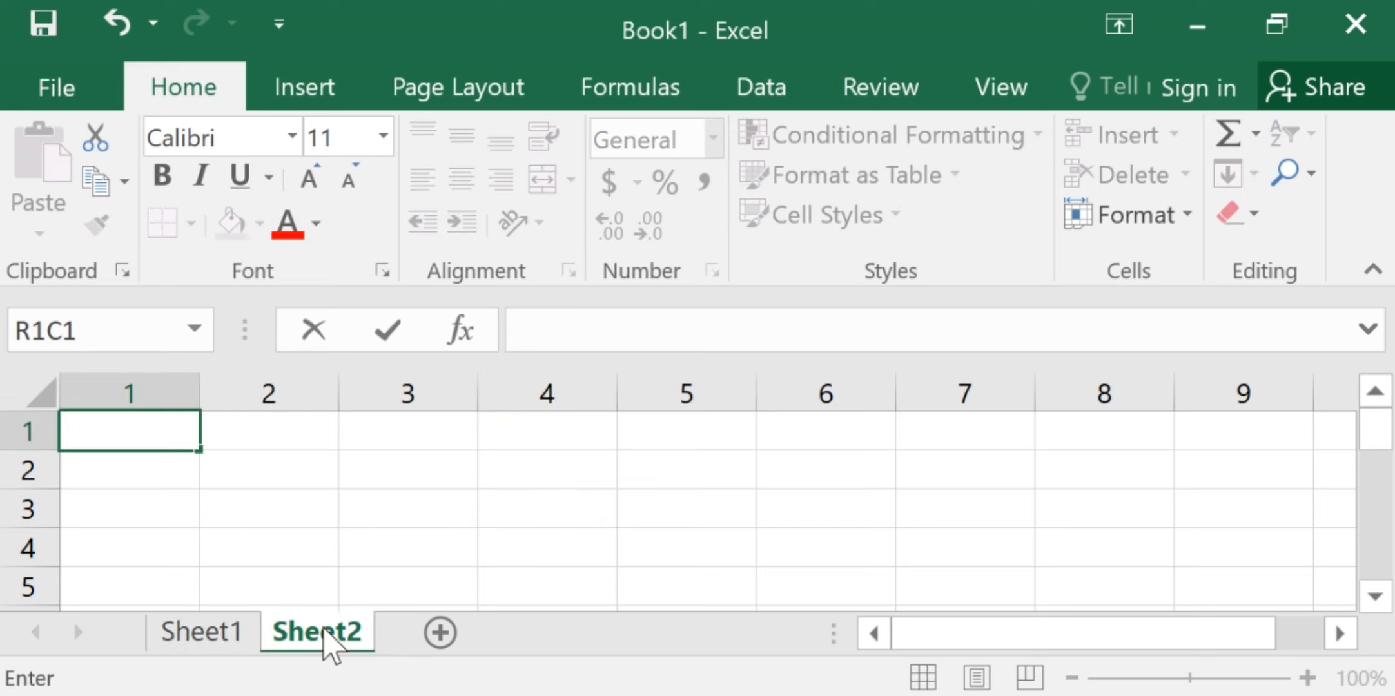
text(justin)
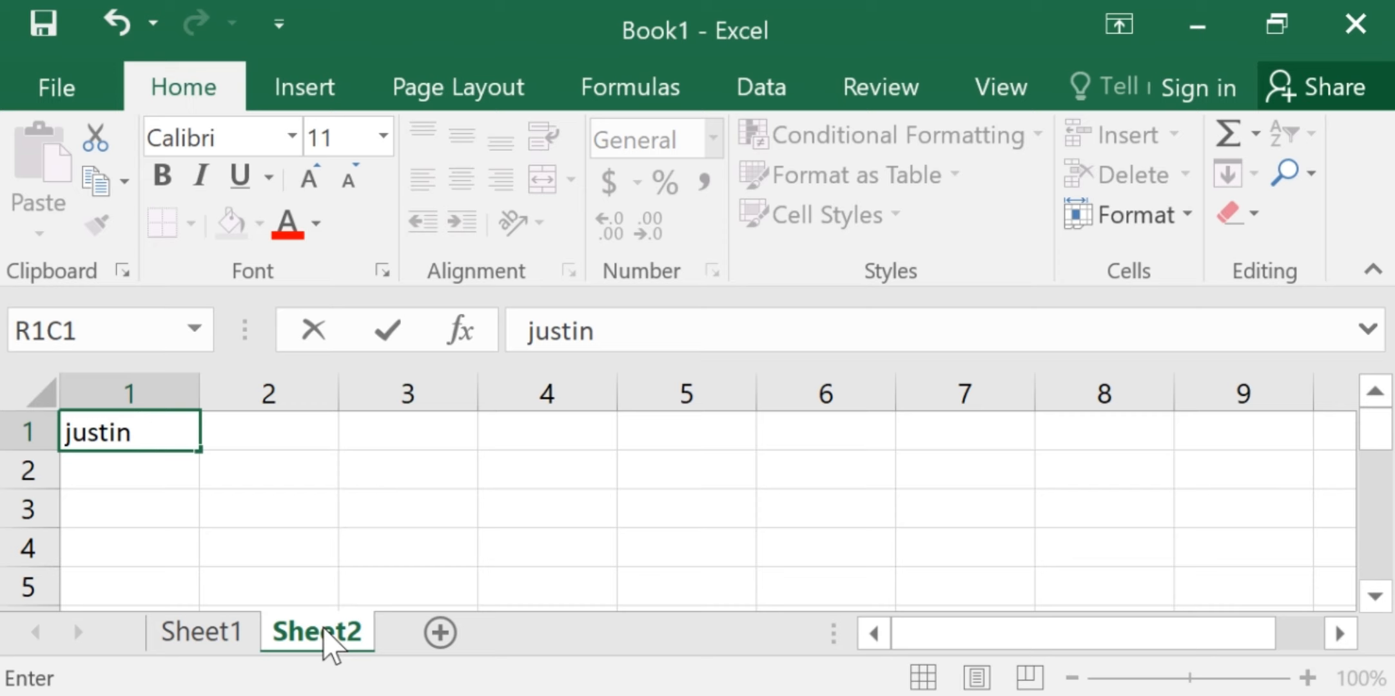
click(275, 431)
text(paul)
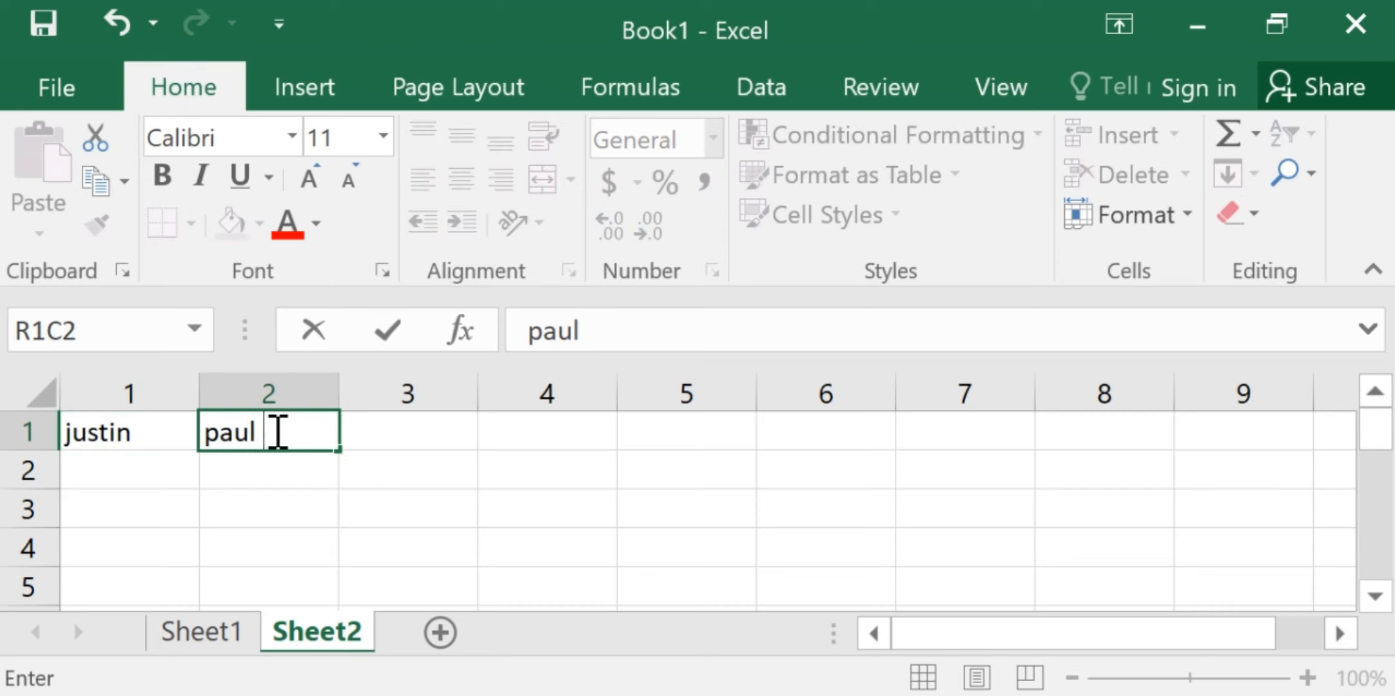
click(486, 495)
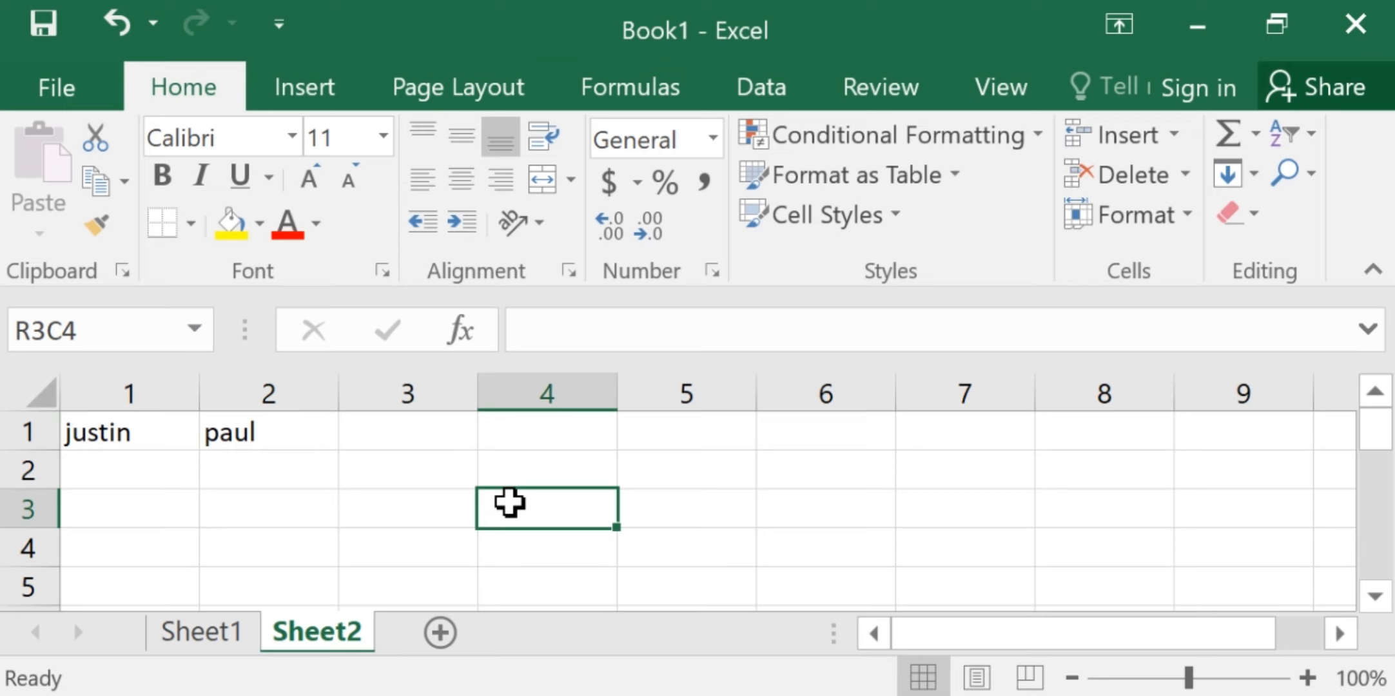
click(278, 435)
right_click(278, 435)
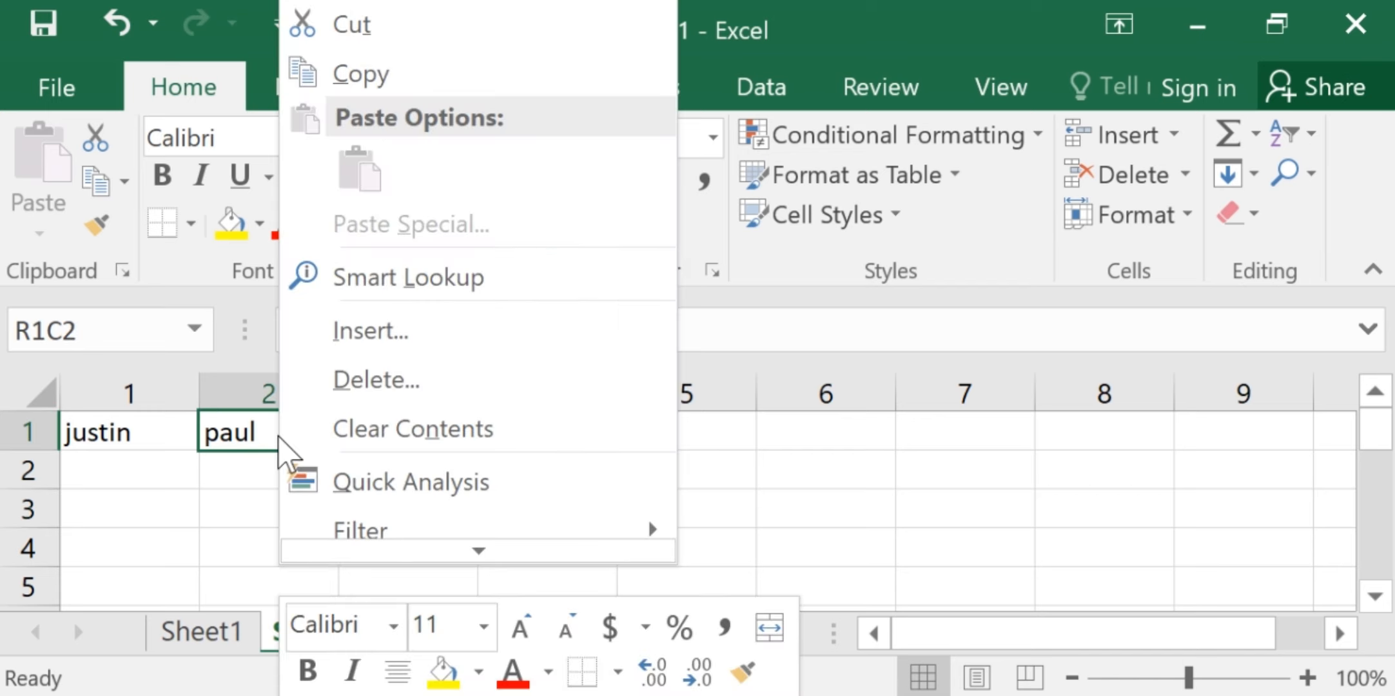
click(191, 493)
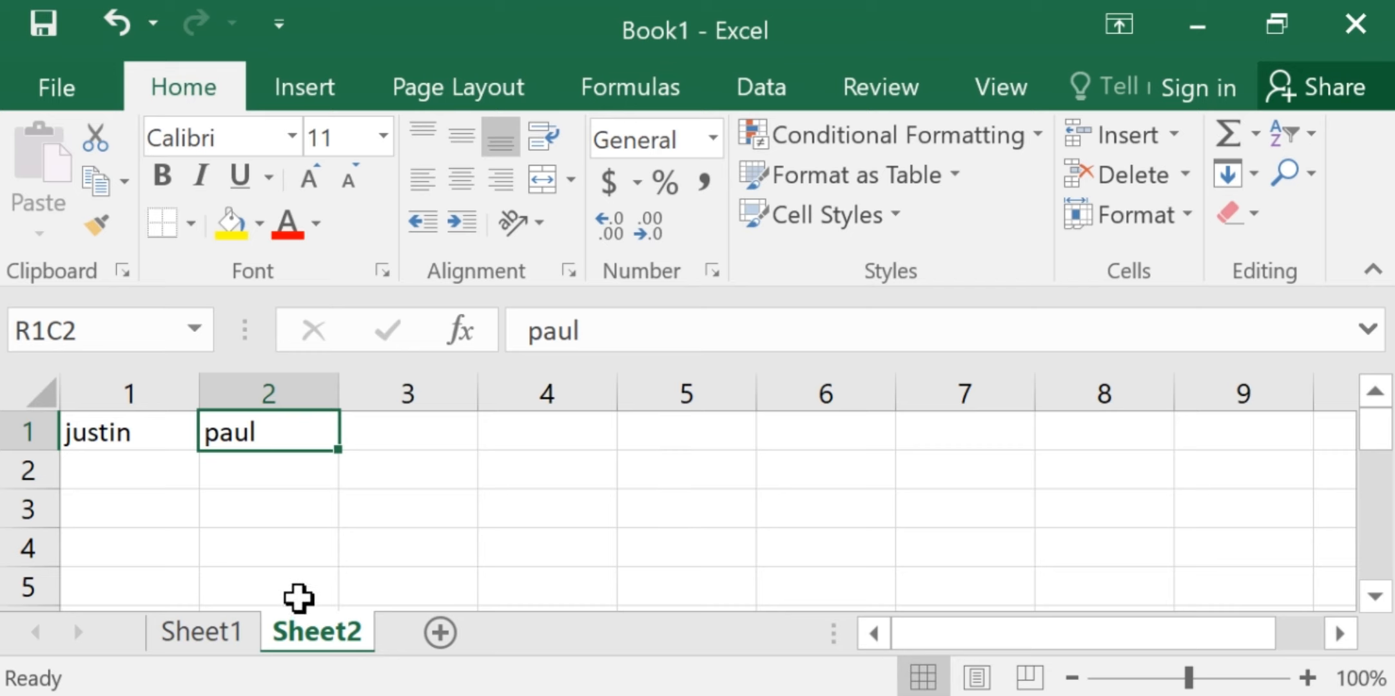
Open the sheet protection settings for Sheet2
right_click(348, 634)
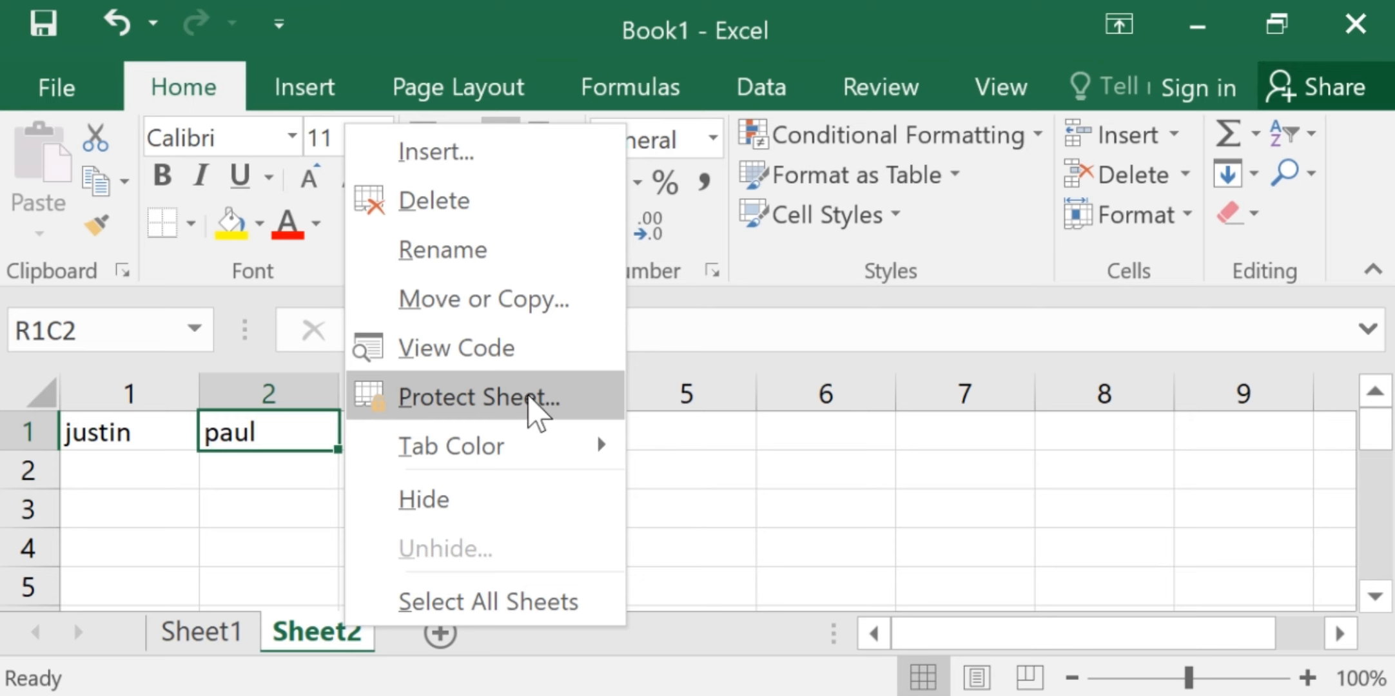
click(527, 397)
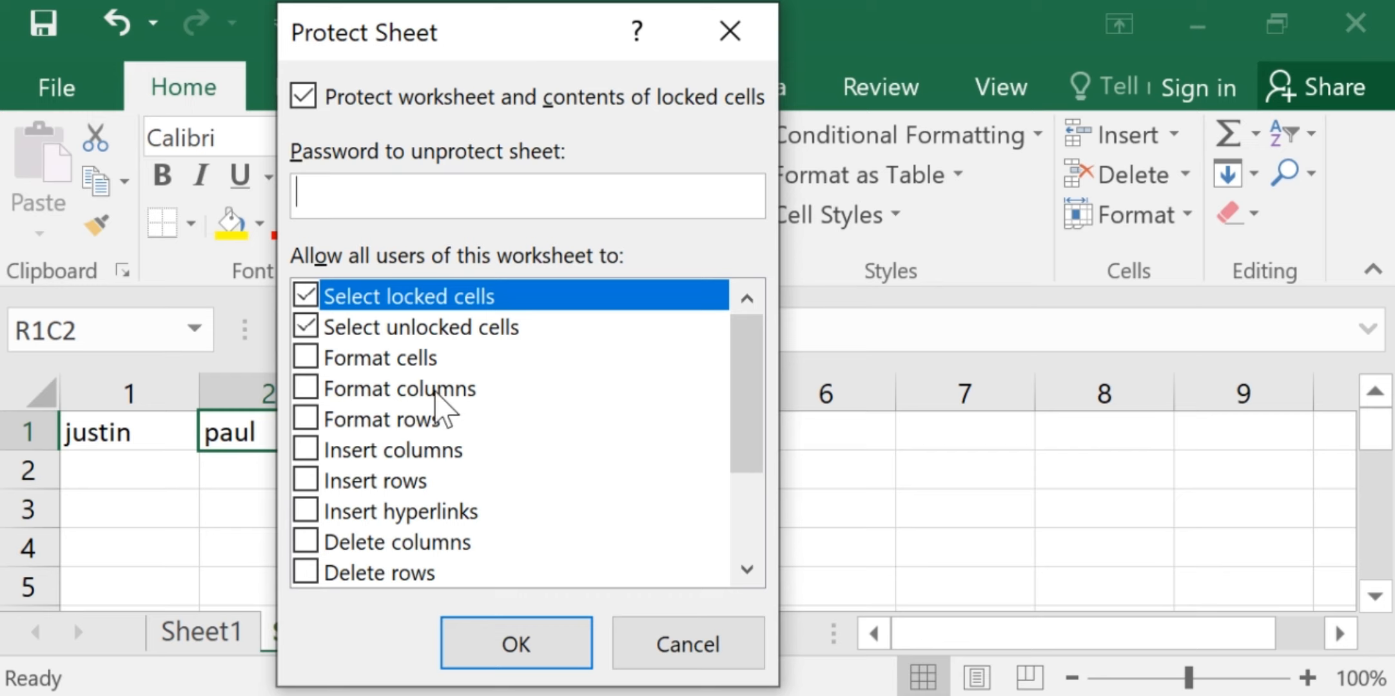
Try switching the Select locked cells, Select unlocked cells and Insert columns permissions off and on for Sheet2
click(306, 327)
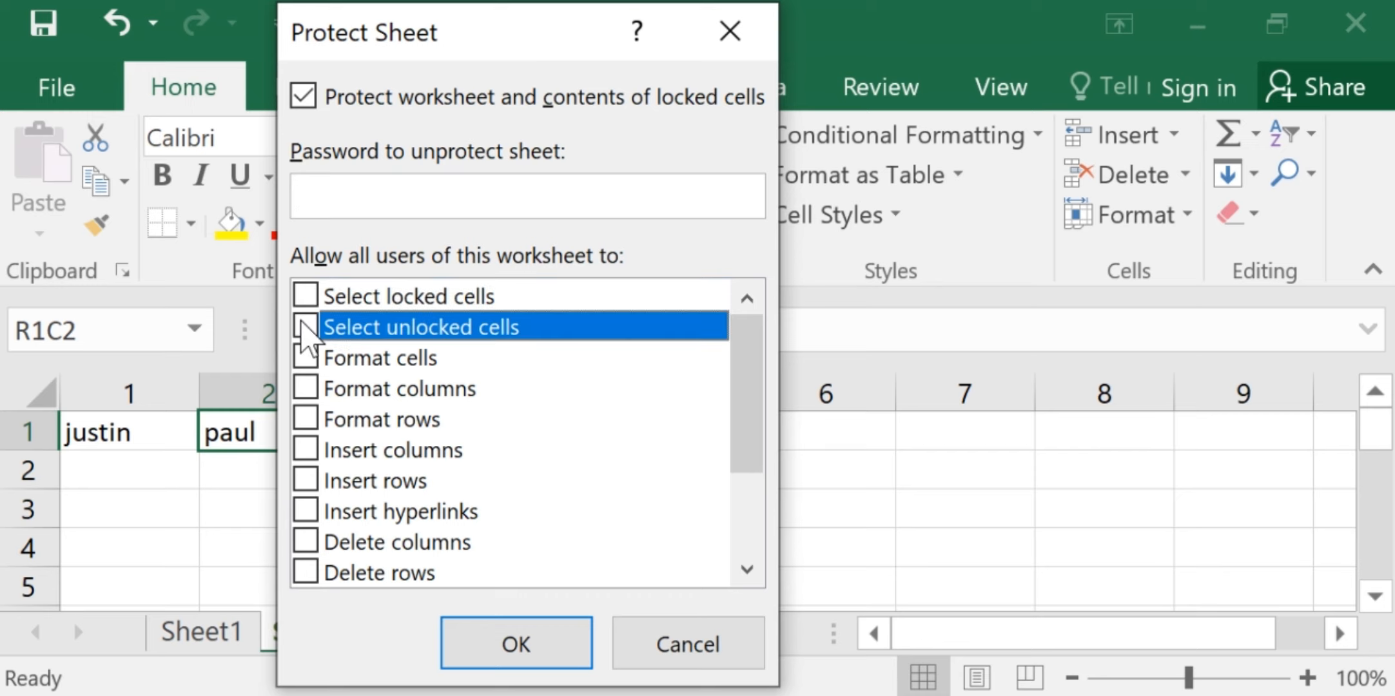
click(306, 296)
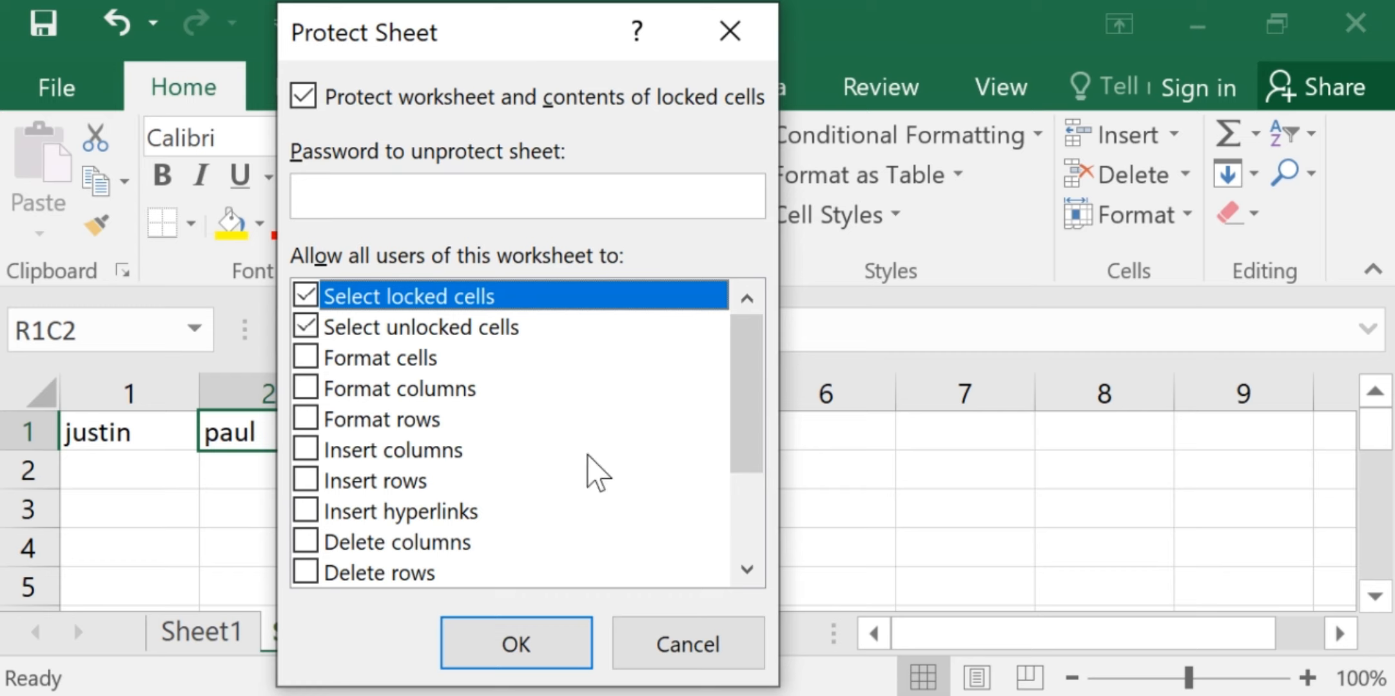
click(747, 570)
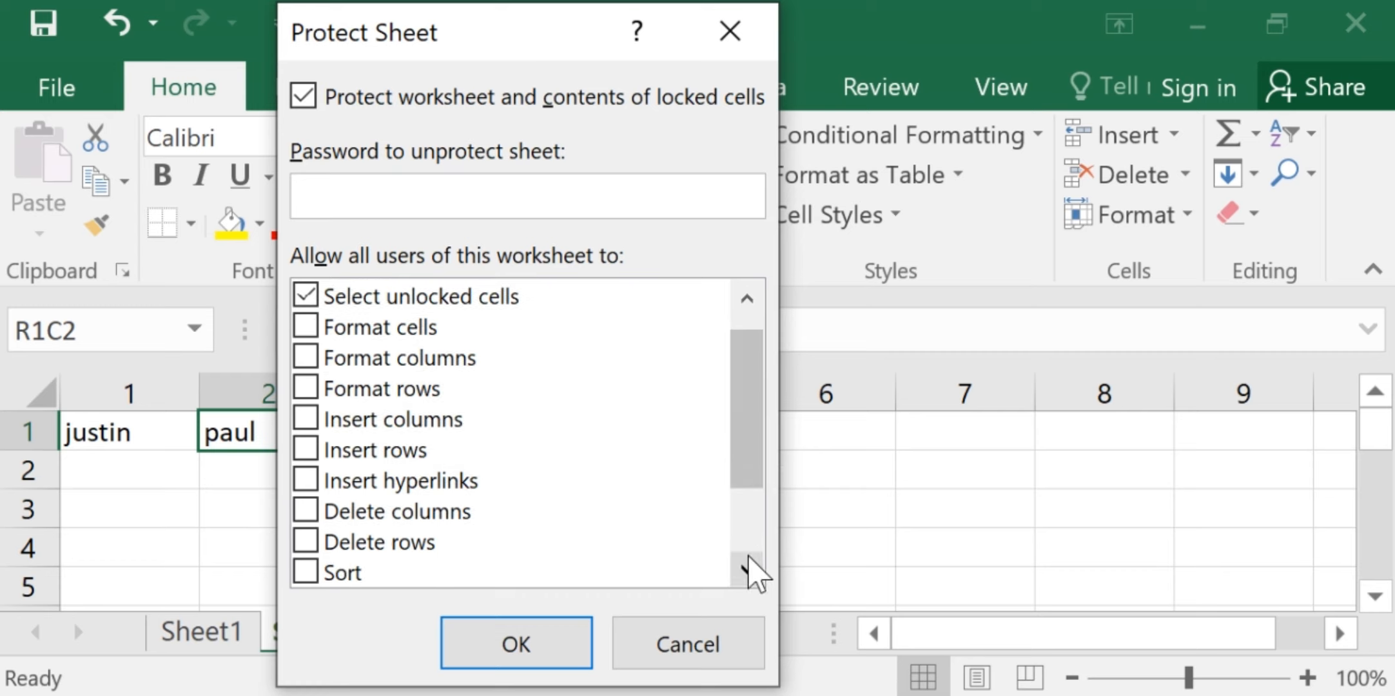
click(305, 418)
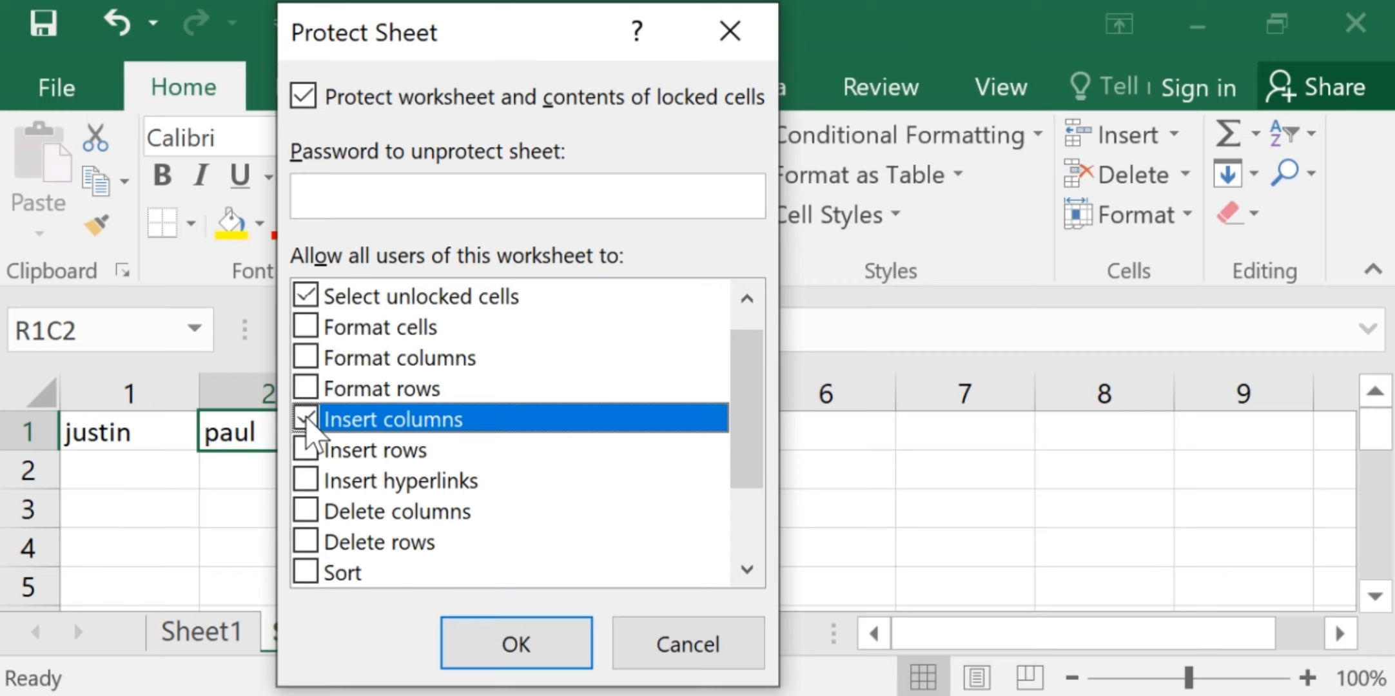
click(306, 419)
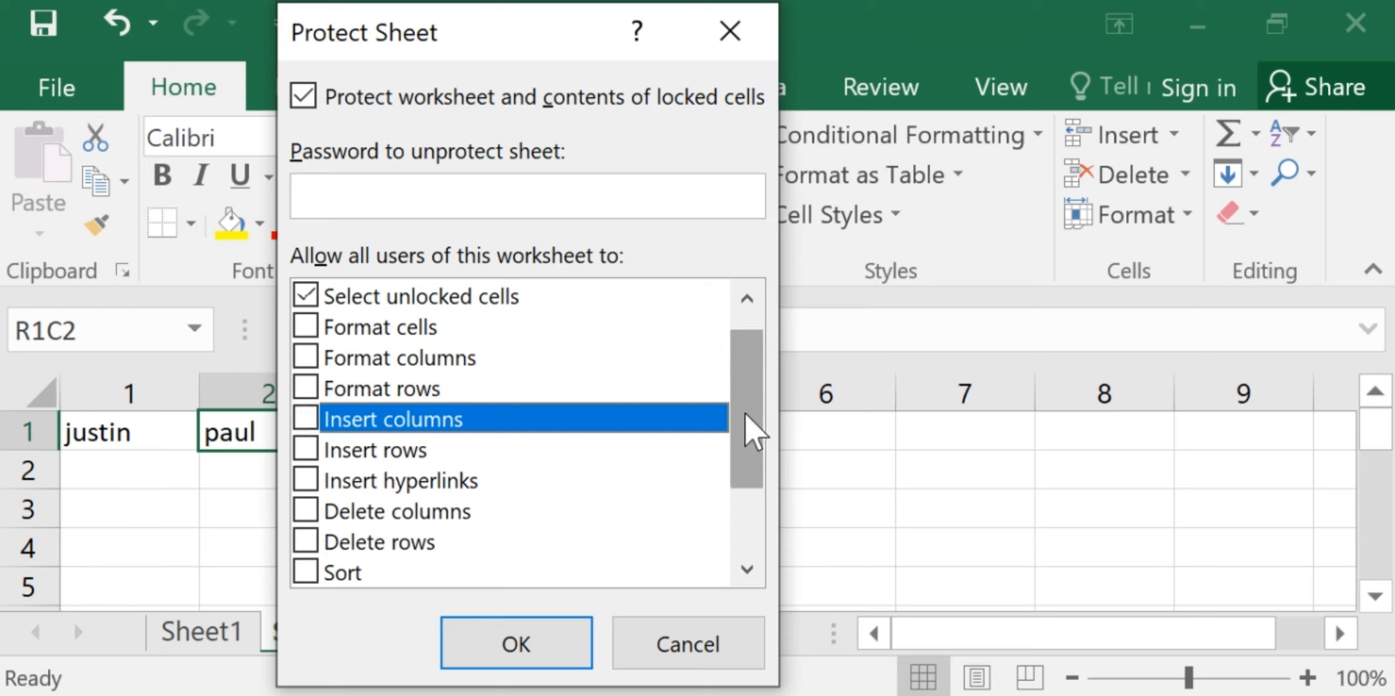
drag(747, 437, 762, 406)
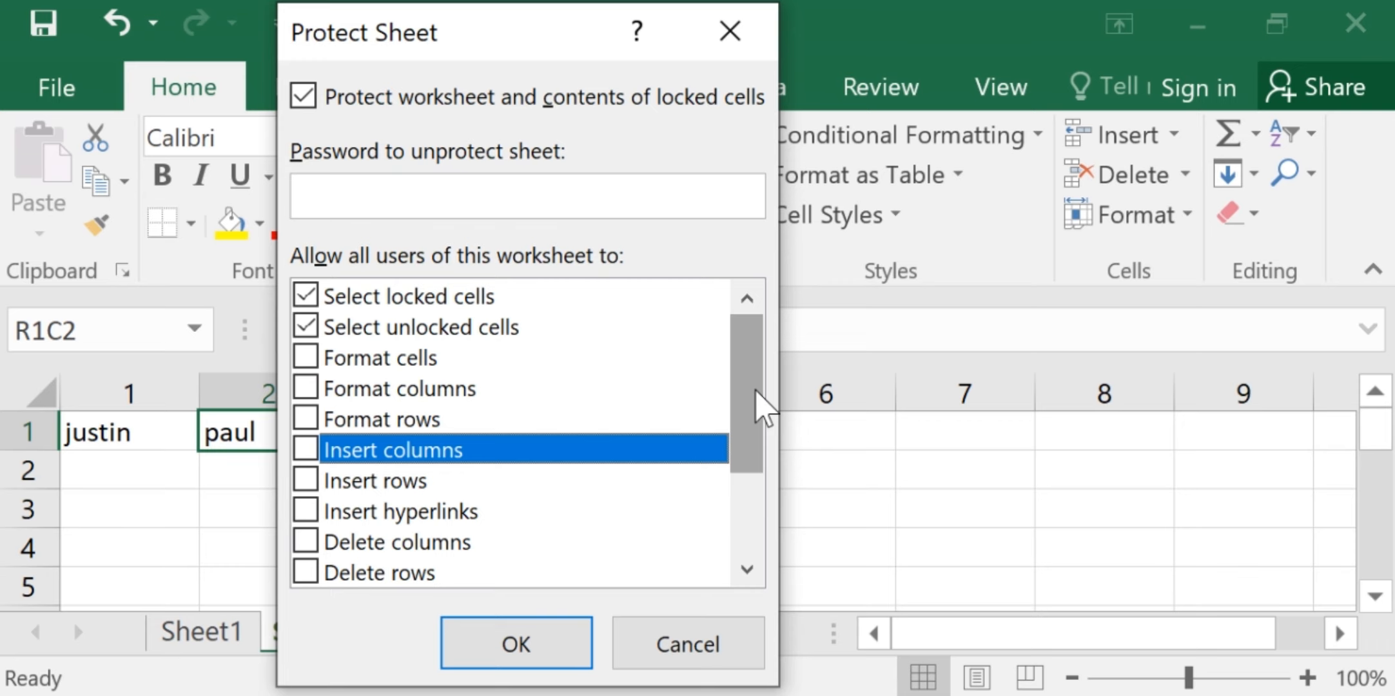
Protect Sheet2 by entering the password to unprotect the sheet and re-entering it for confirmation
click(438, 189)
text(1234)
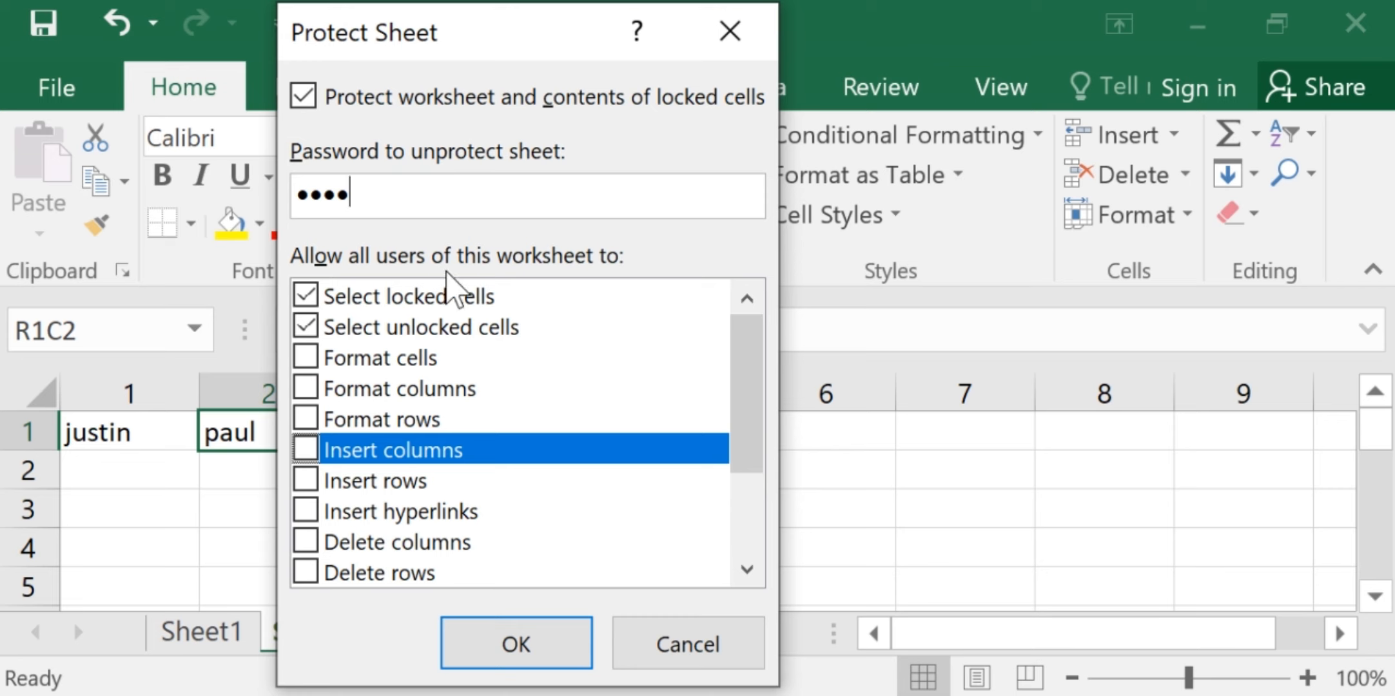
click(539, 631)
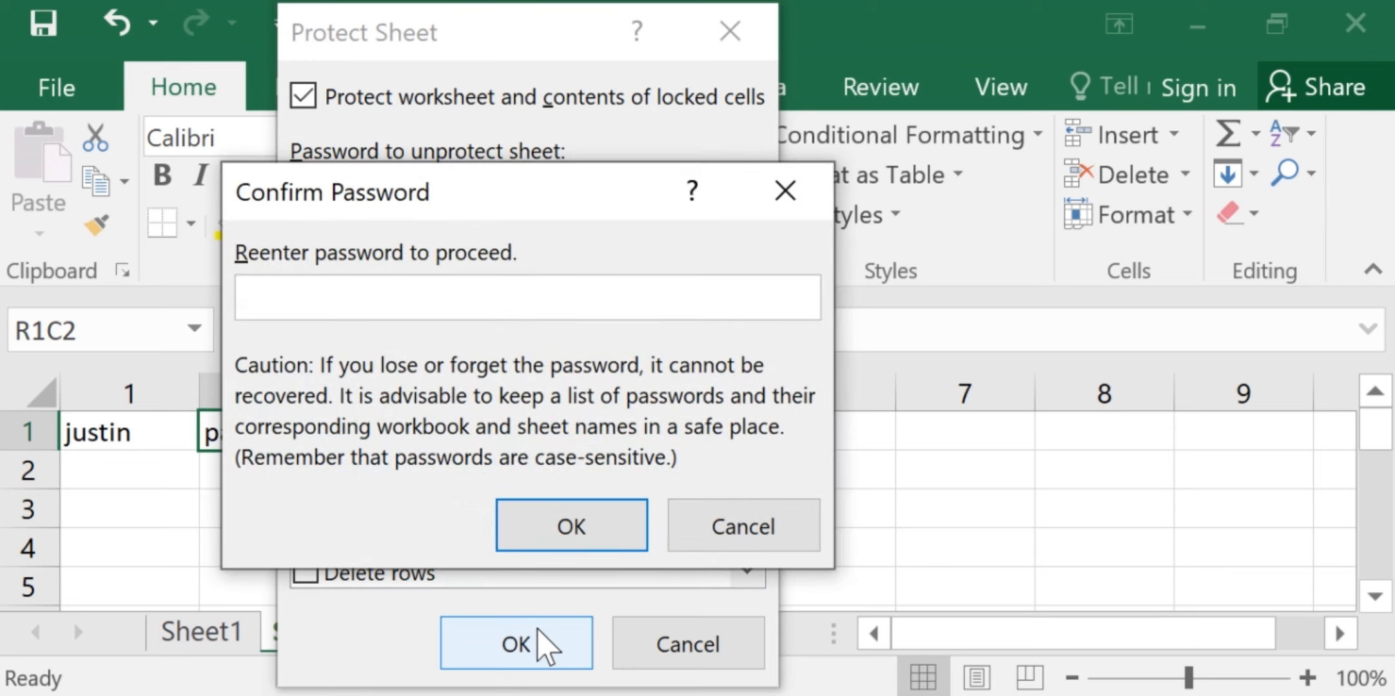
text(1234)
click(547, 529)
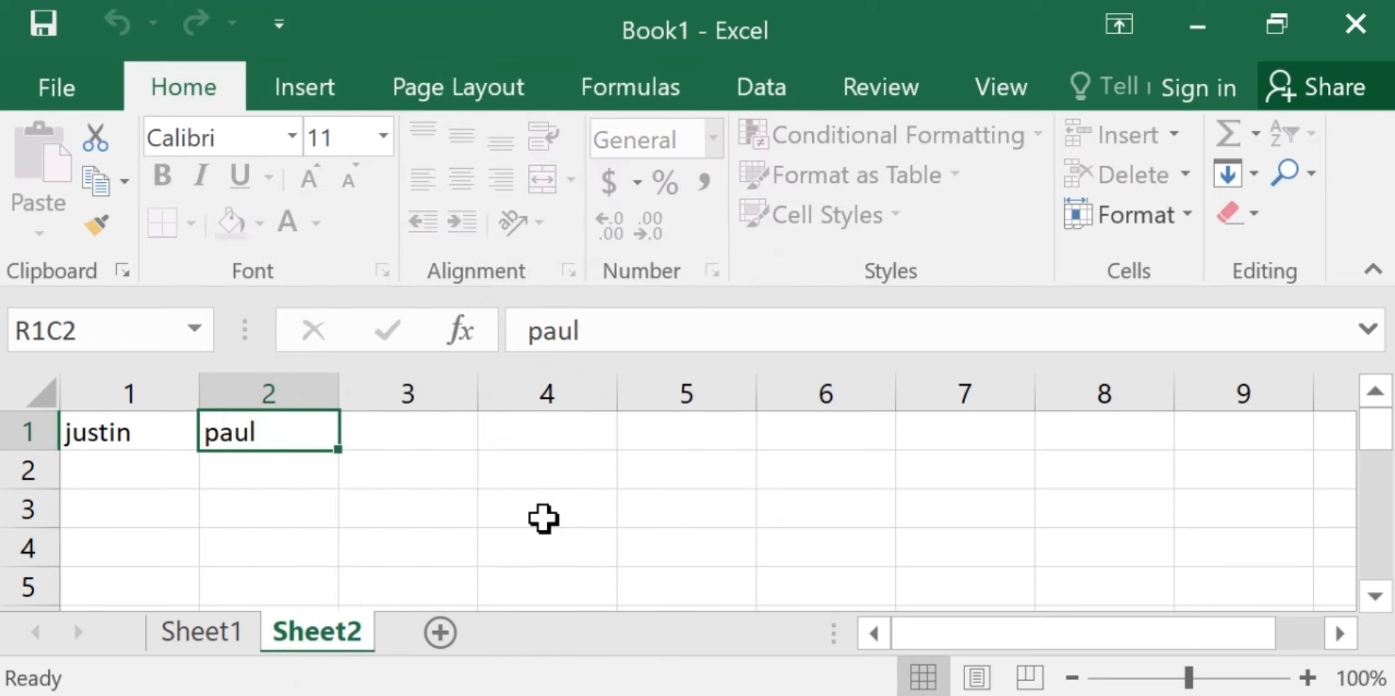
Unprotect Sheet1 from the workbook's Info page by entering the sheet password
click(61, 87)
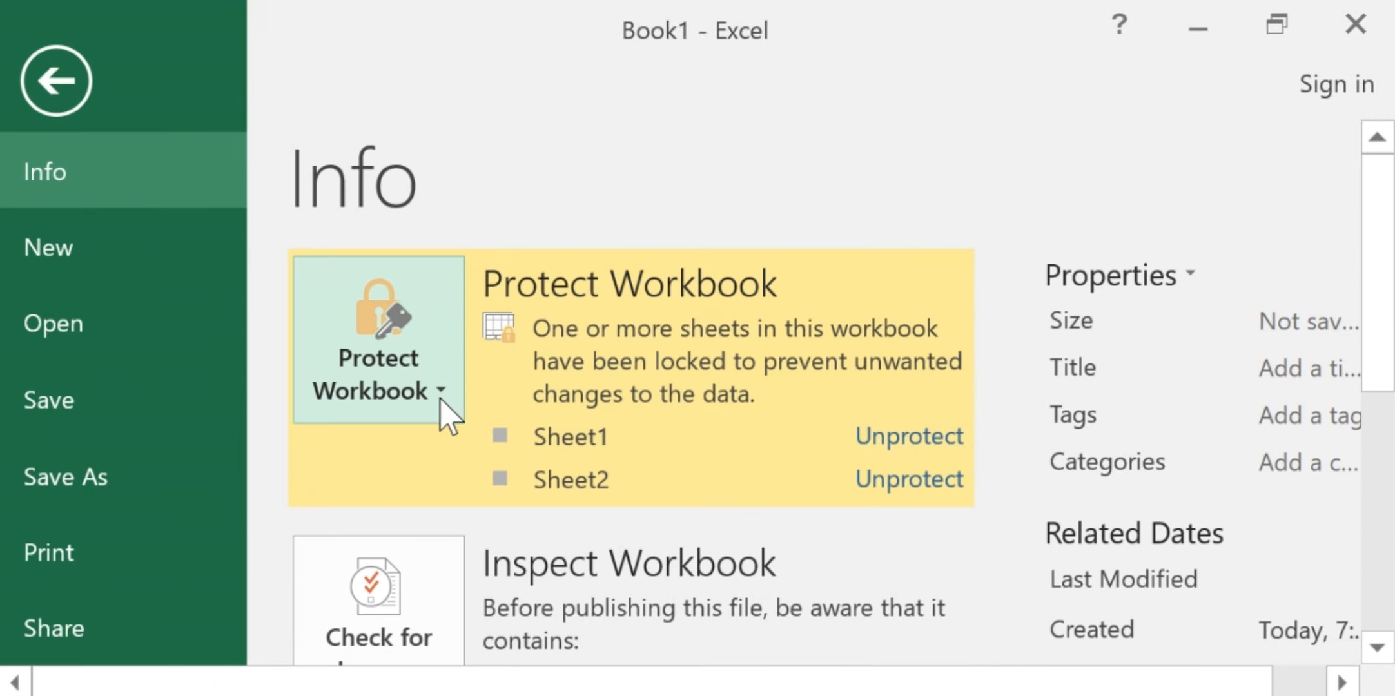
click(442, 396)
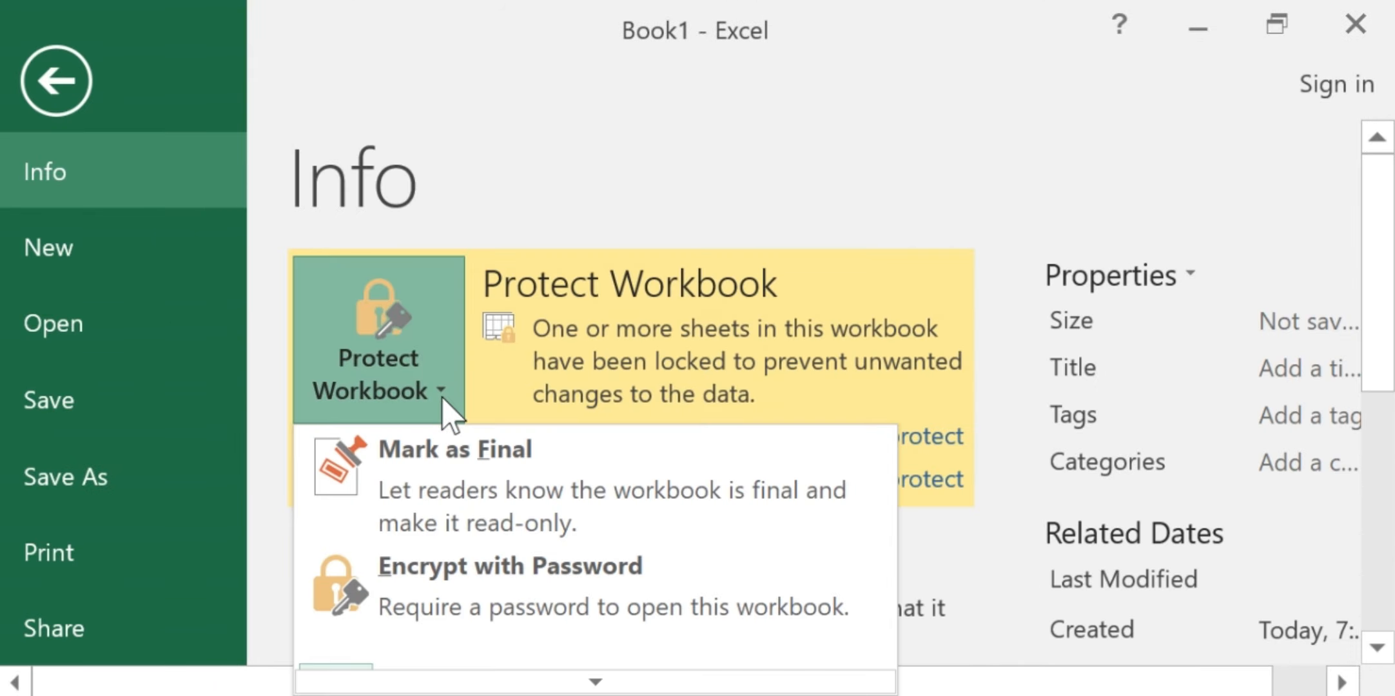
click(442, 398)
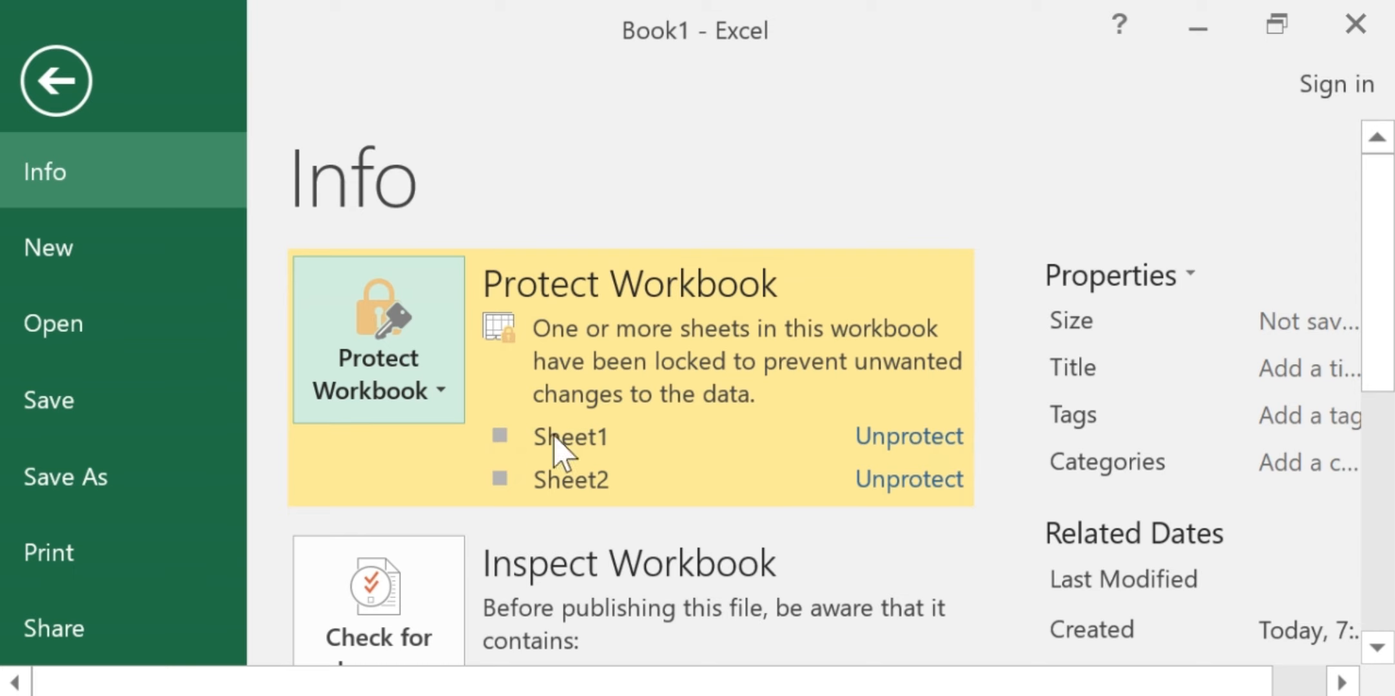
click(930, 436)
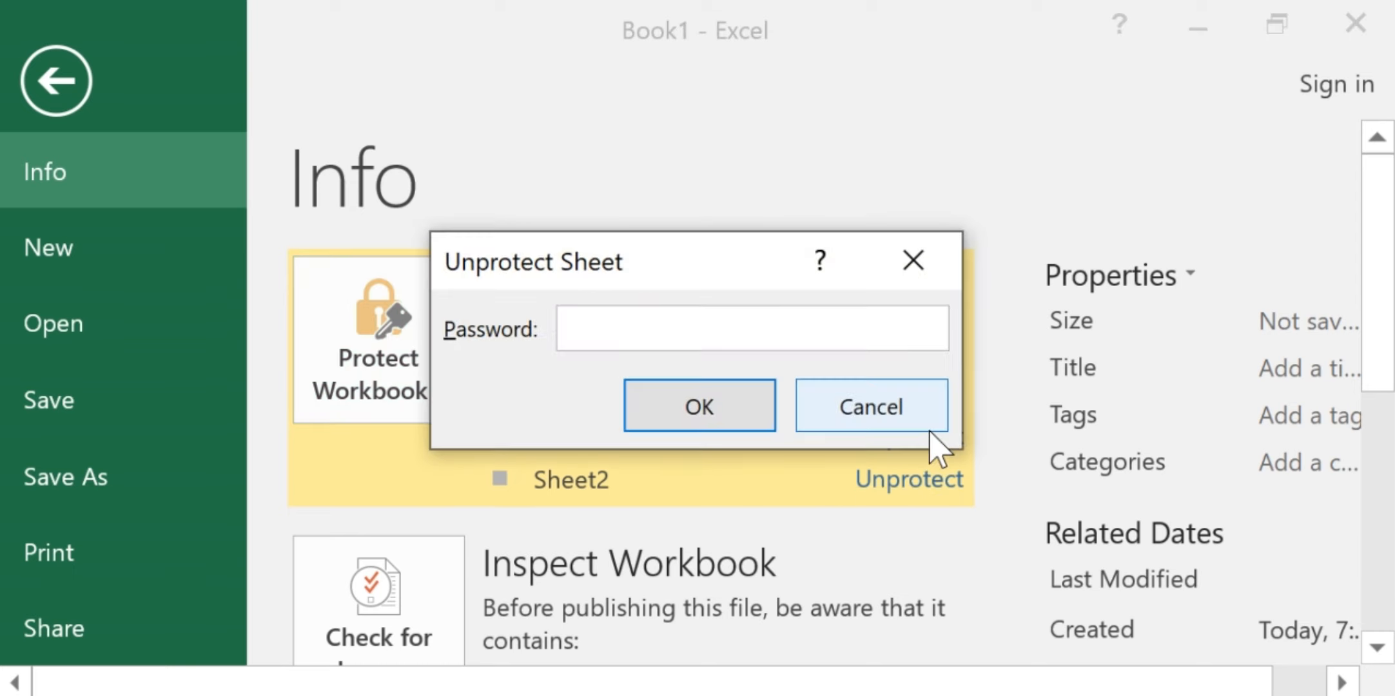
text(1234)
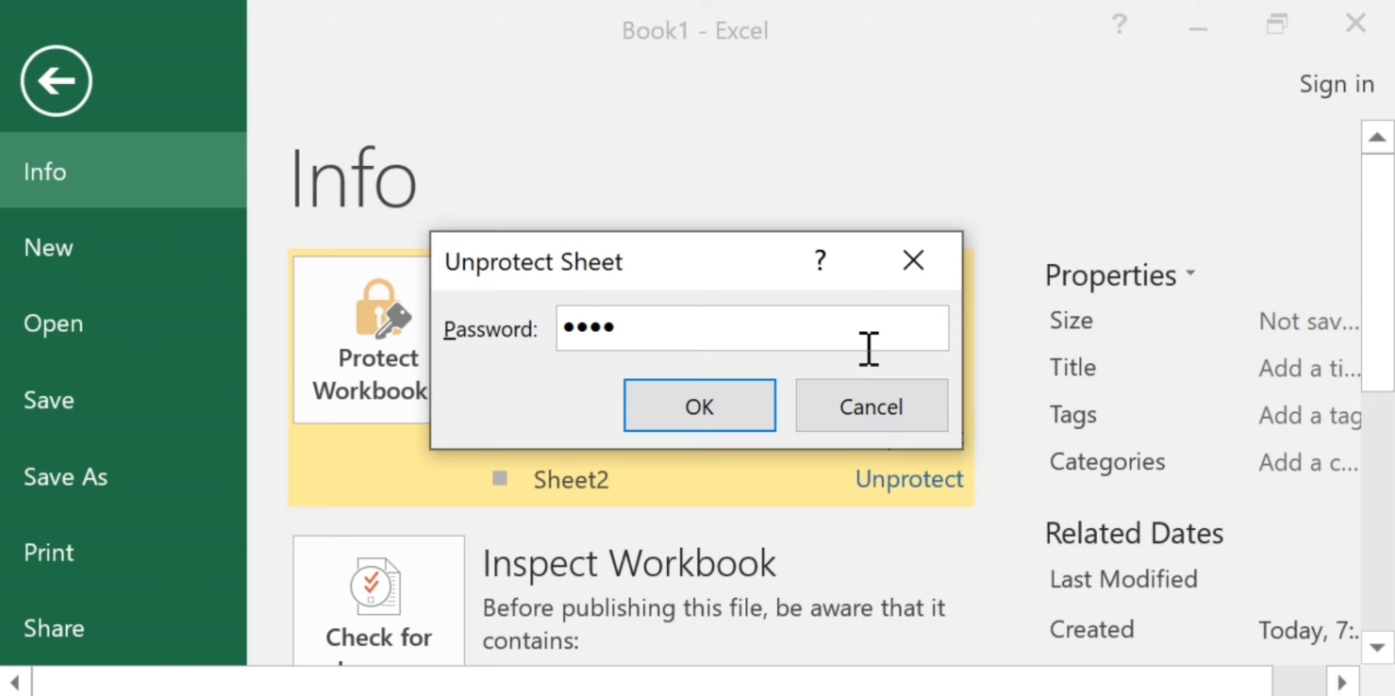
click(742, 412)
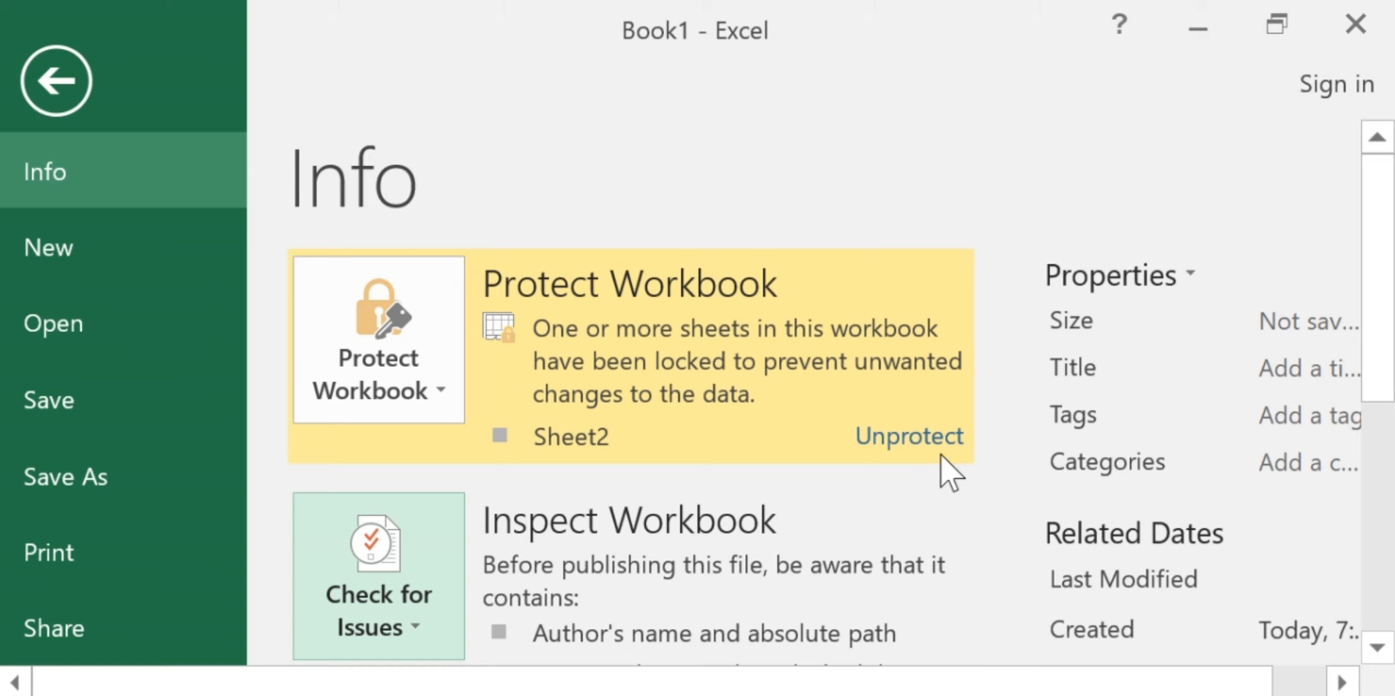
Protect the workbook structure from the Info page, entering a password and re-entering it for confirmation
click(448, 397)
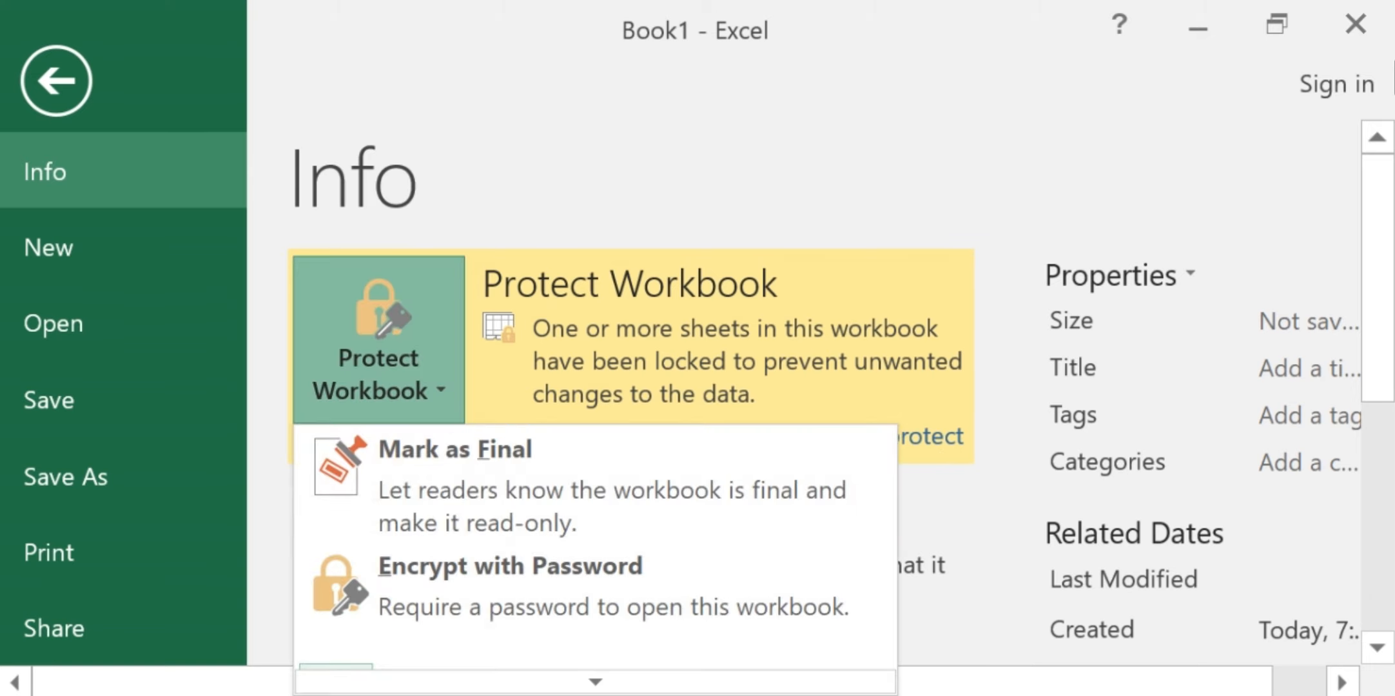
drag(1369, 218, 1390, 303)
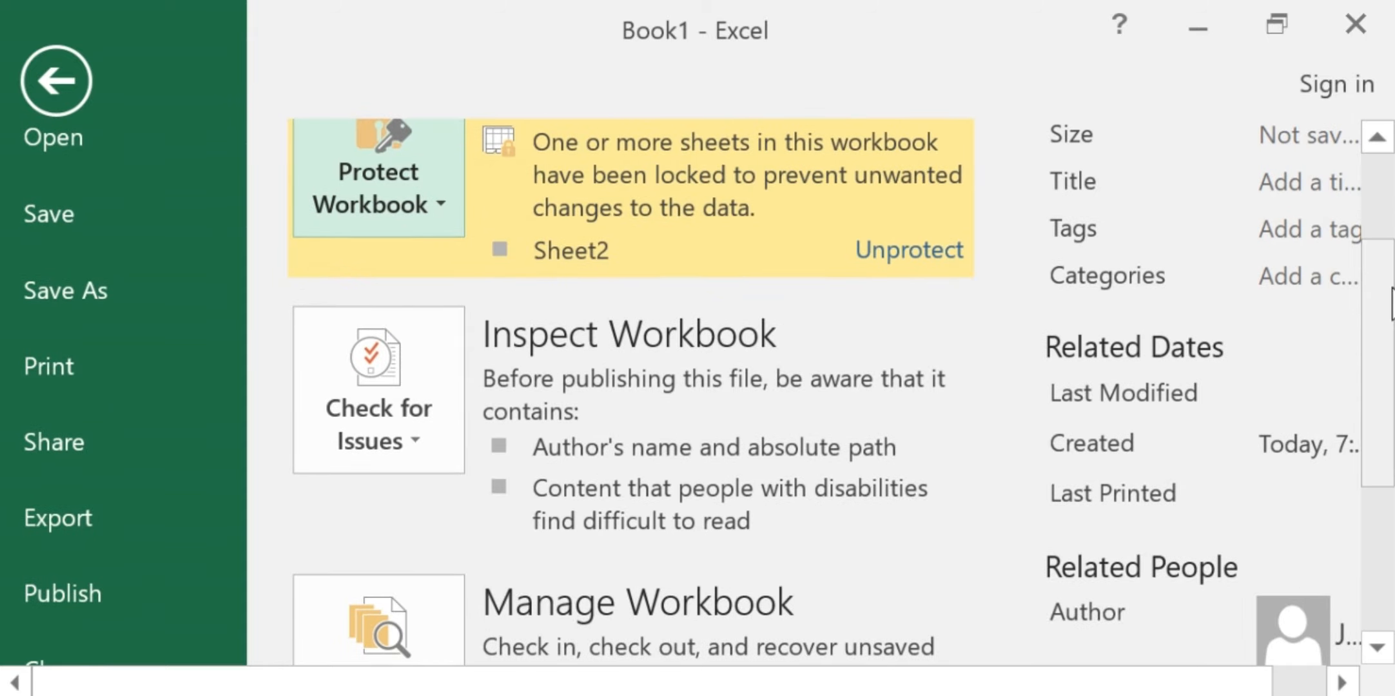
click(442, 214)
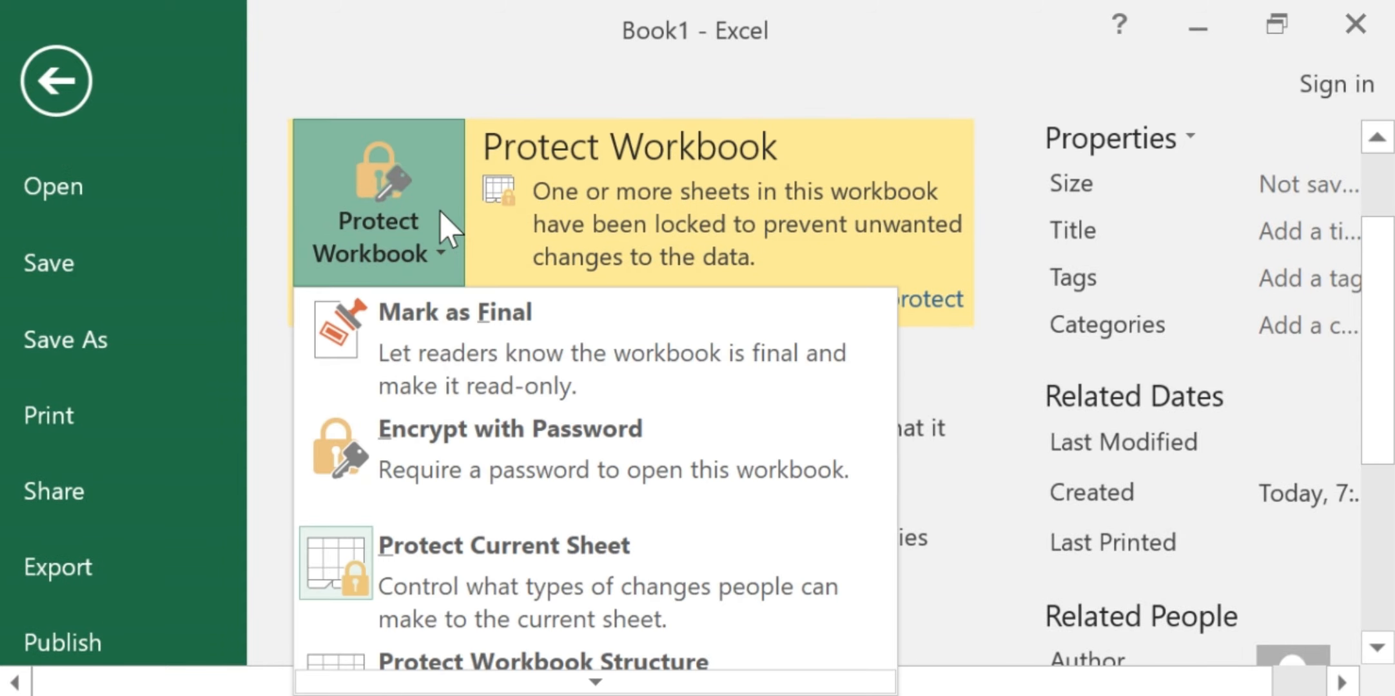
click(1388, 311)
drag(1389, 310, 1392, 367)
click(426, 151)
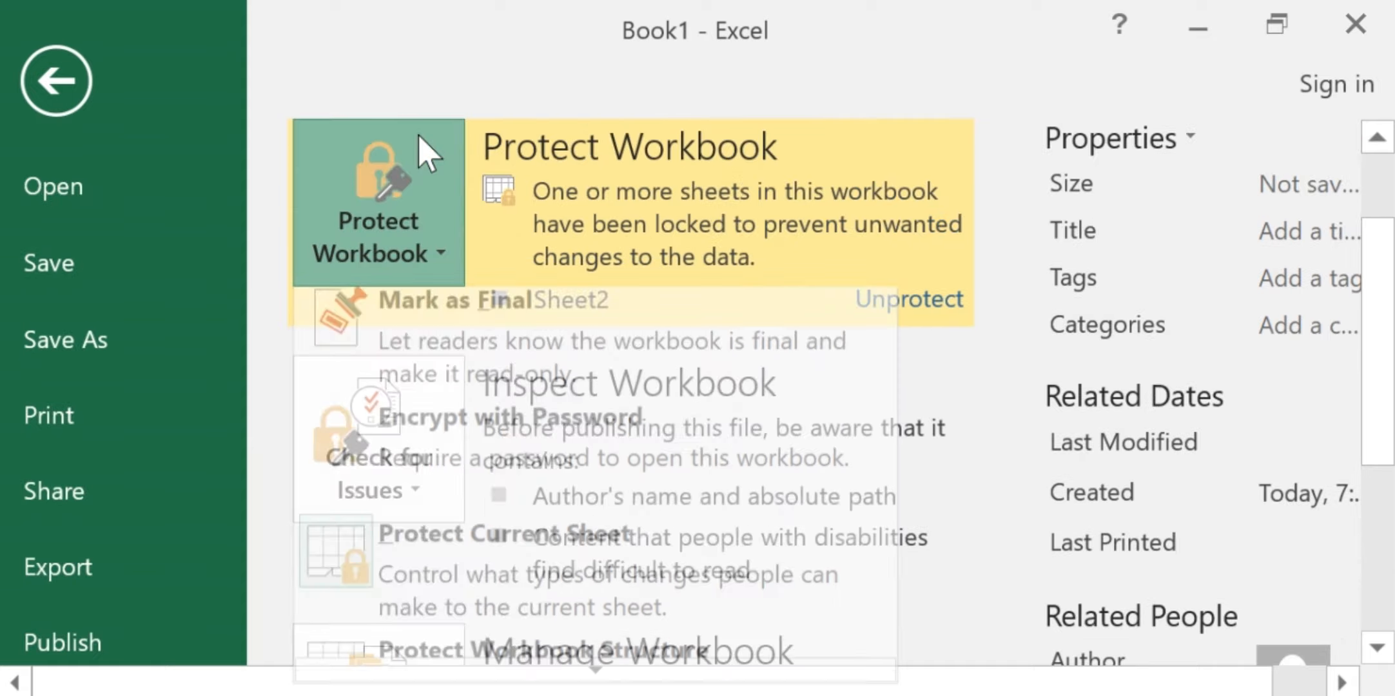
key(Down)
key(Down)
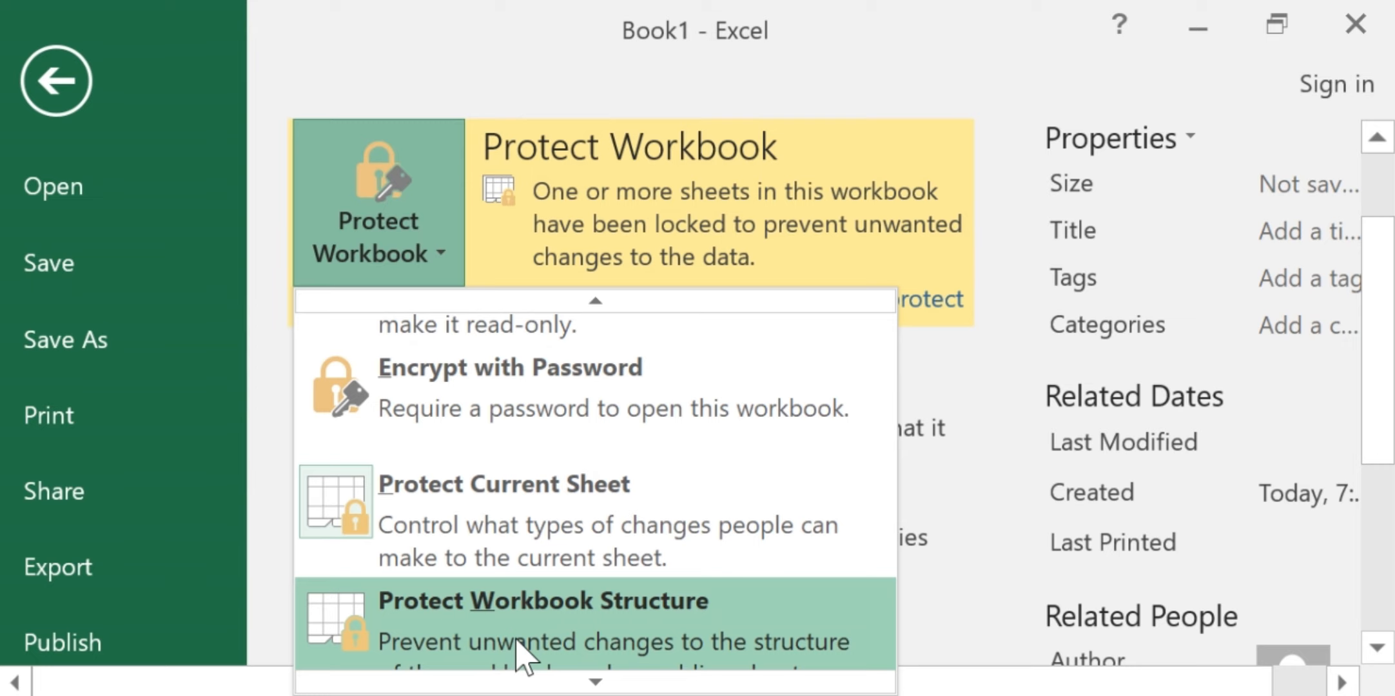
click(521, 652)
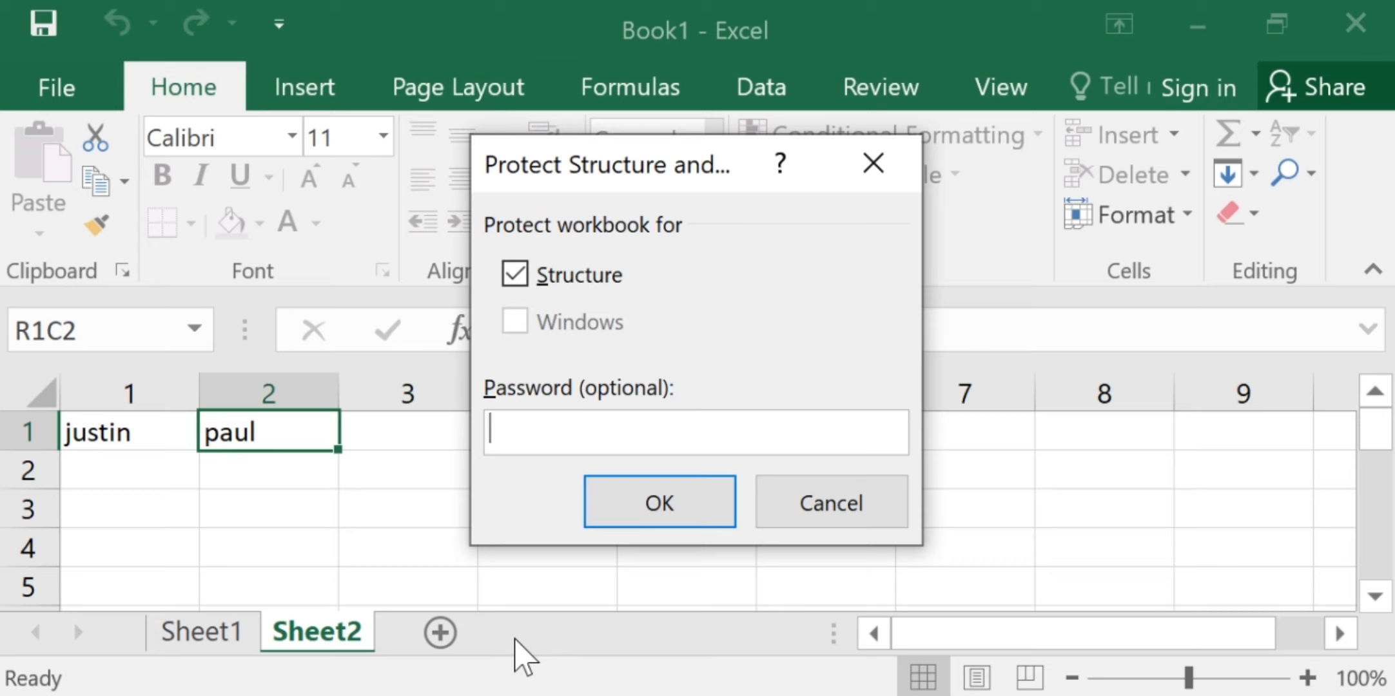
text(1234)
click(670, 510)
text(1234)
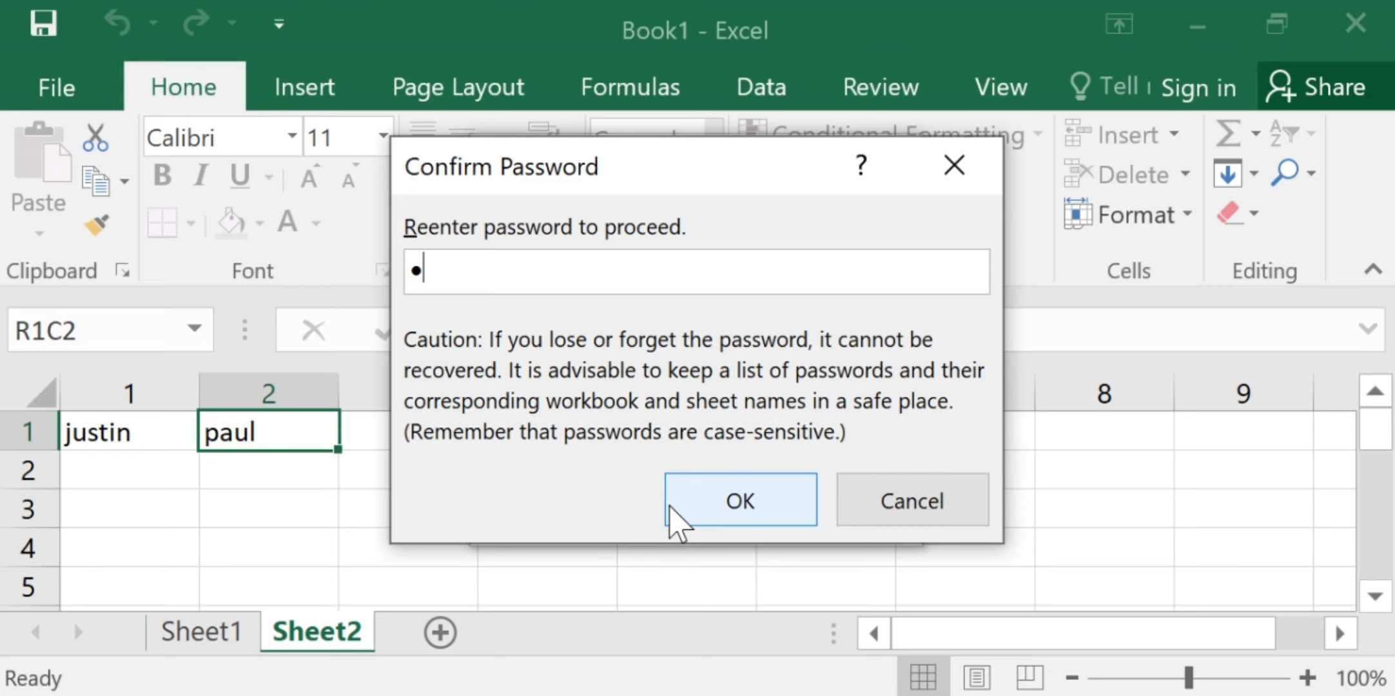
click(738, 516)
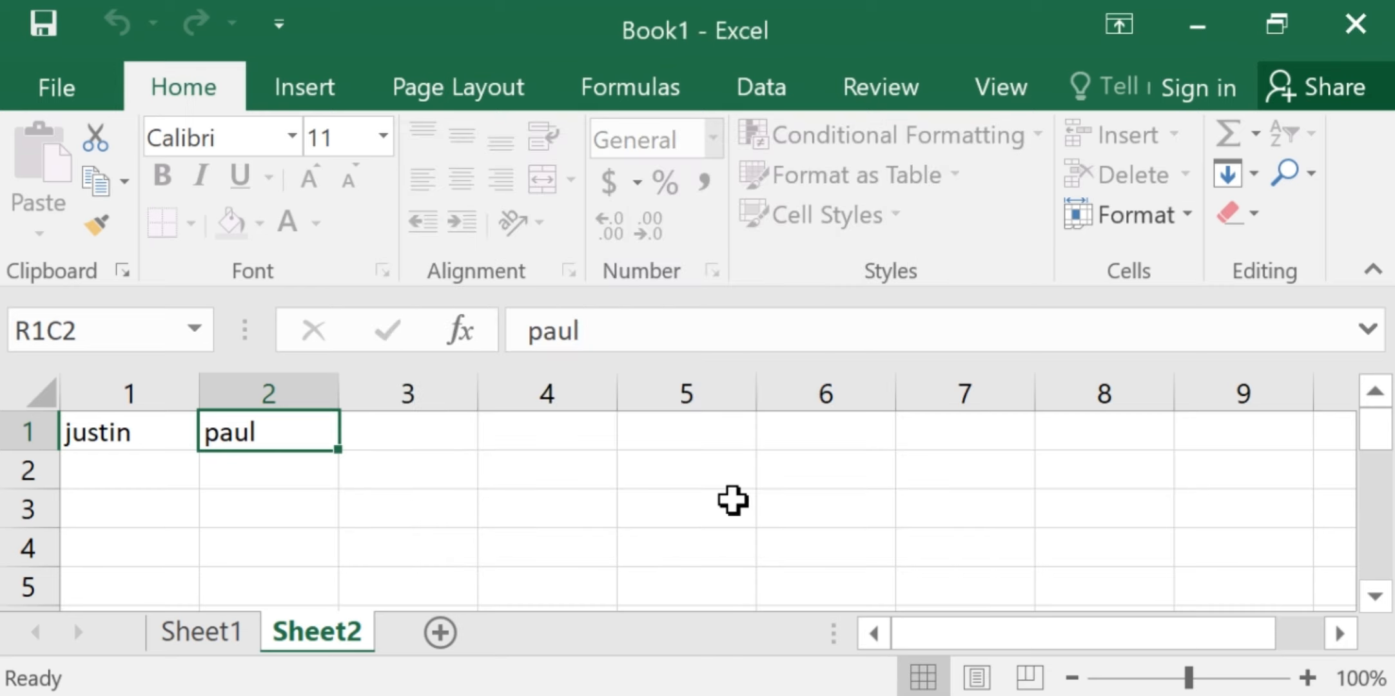